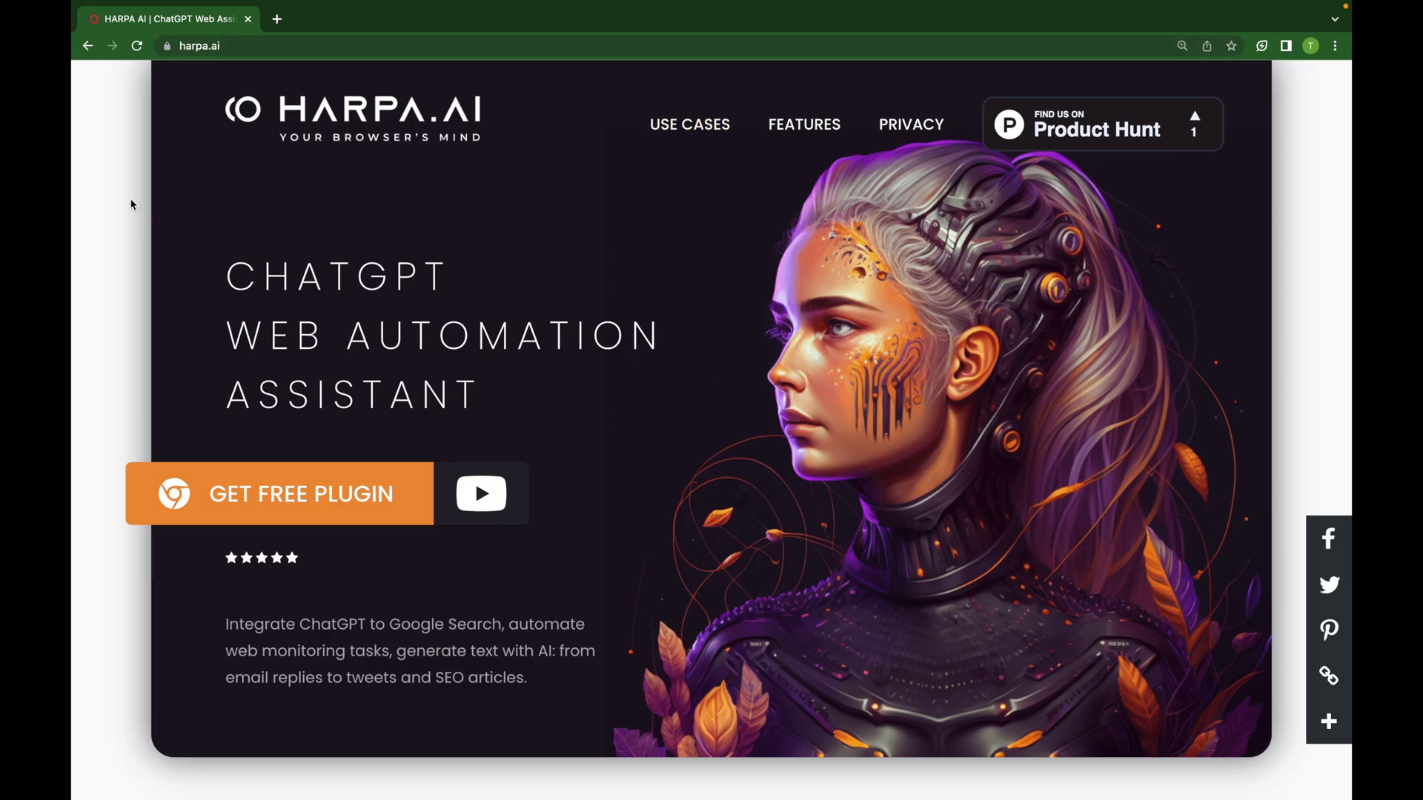
Scroll to GET FREE PLUGIN and get the free HARPA AI browser extension.
scroll(372, 340, down, 1)
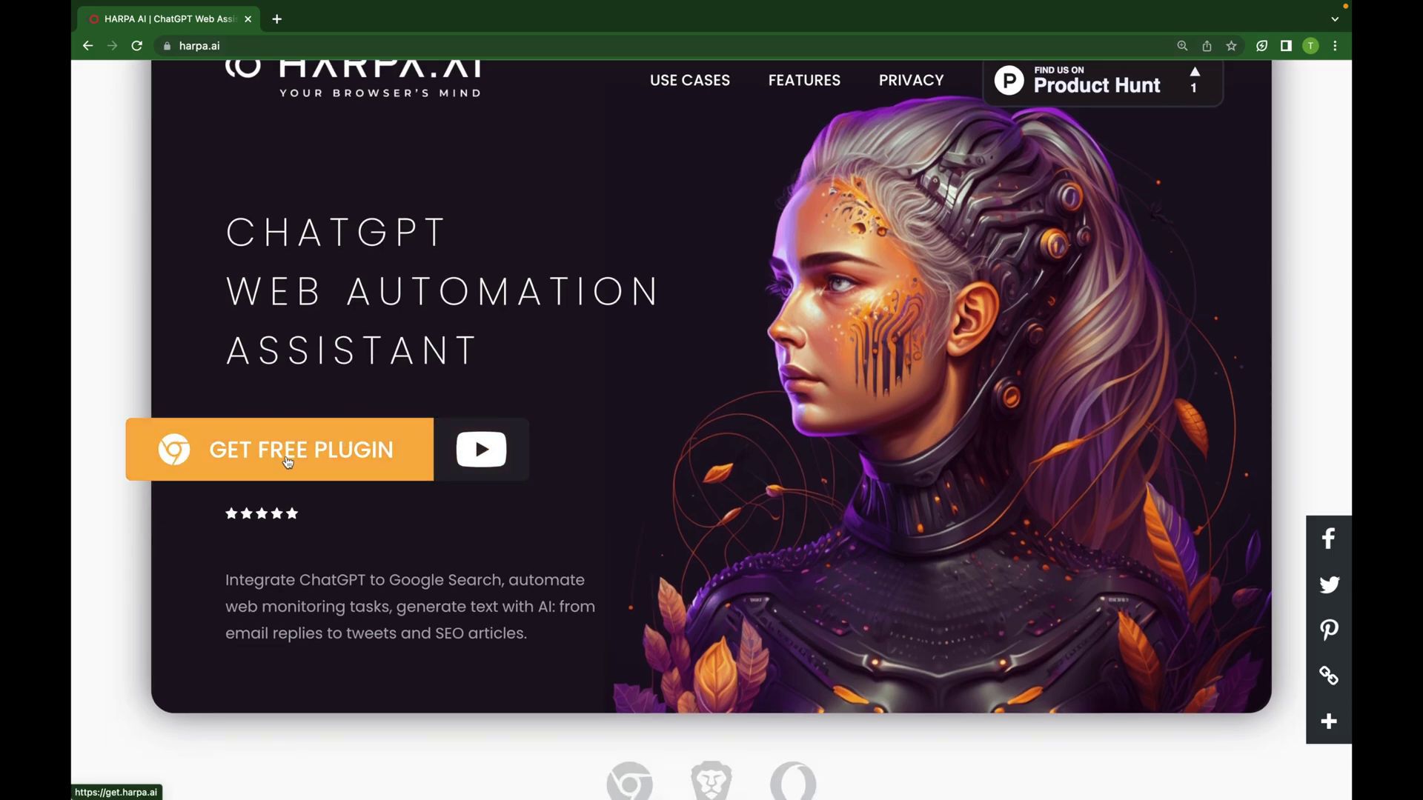
click(289, 462)
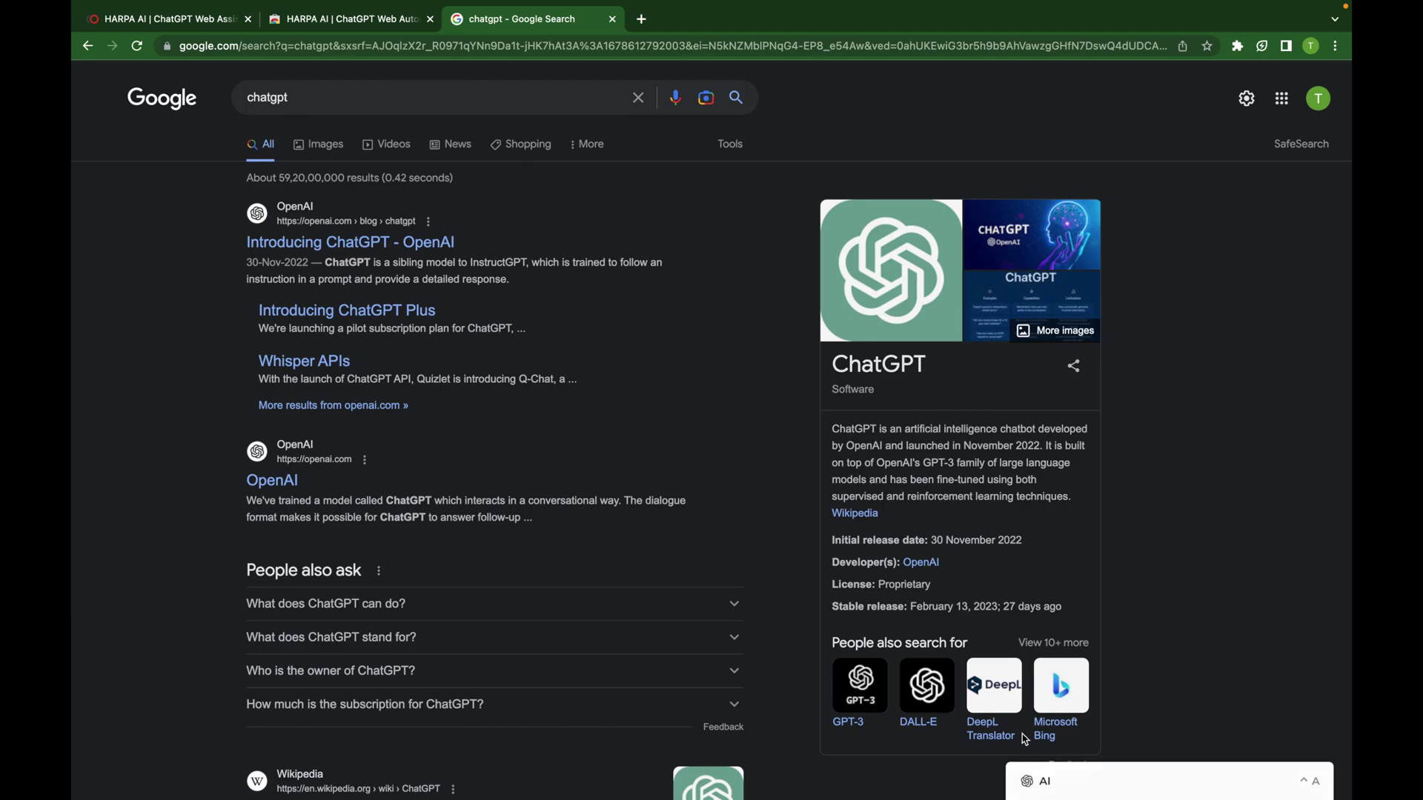
Expand the HARPA AI side panel and log in to ChatGPT at chat.openai.com.
click(1083, 781)
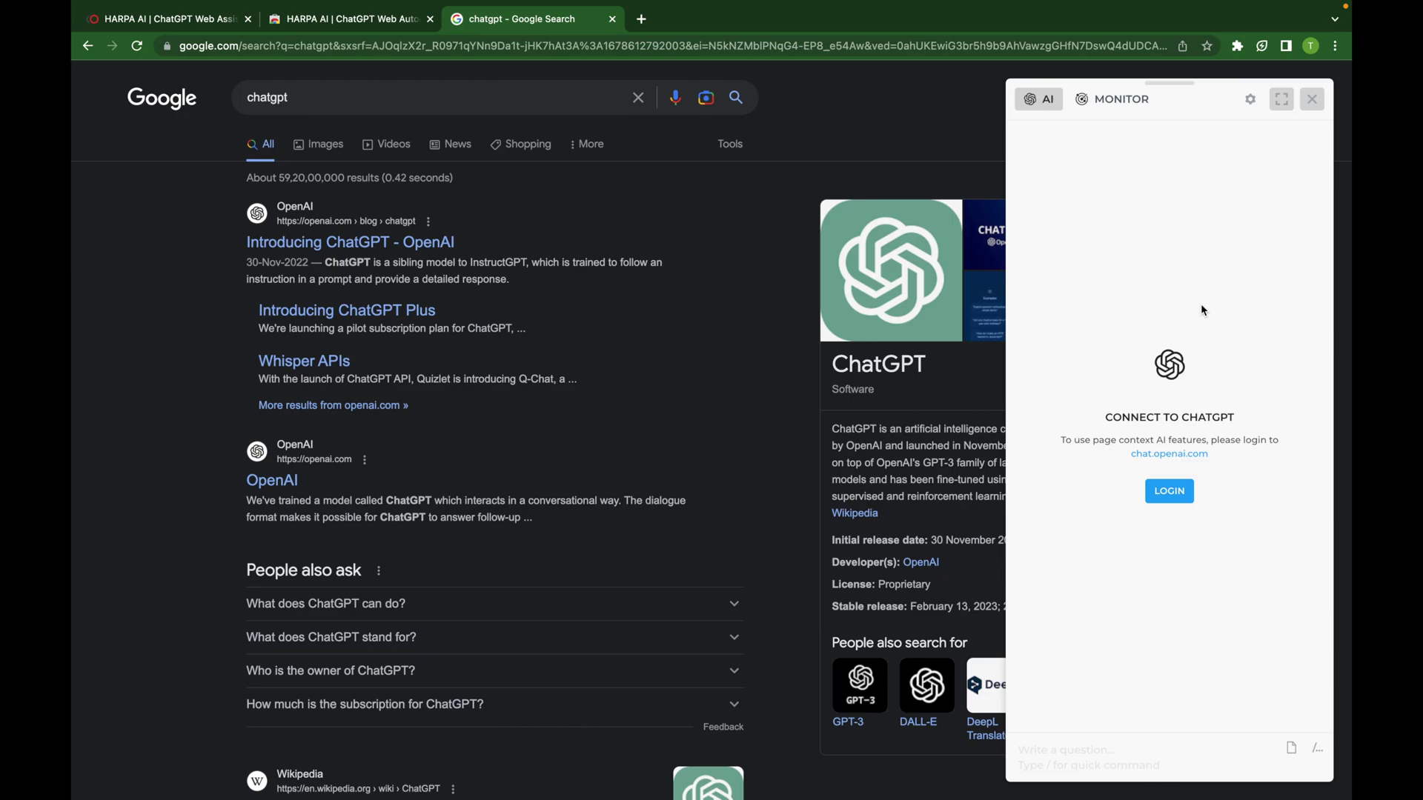
click(1167, 492)
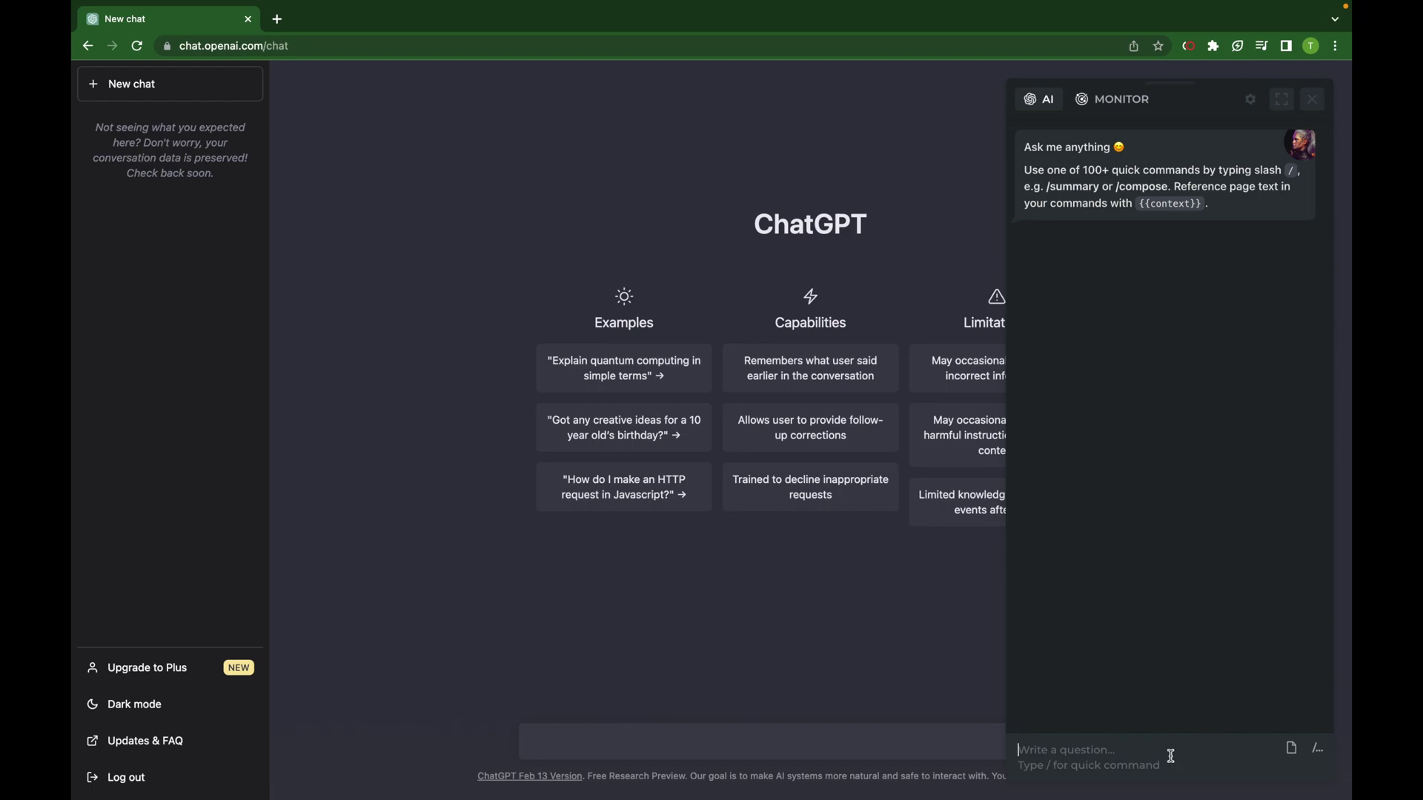
Ask the HARPA AI assistant 'what is chatgpt?' and send the question.
click(1085, 758)
text(what is chatgpt?)
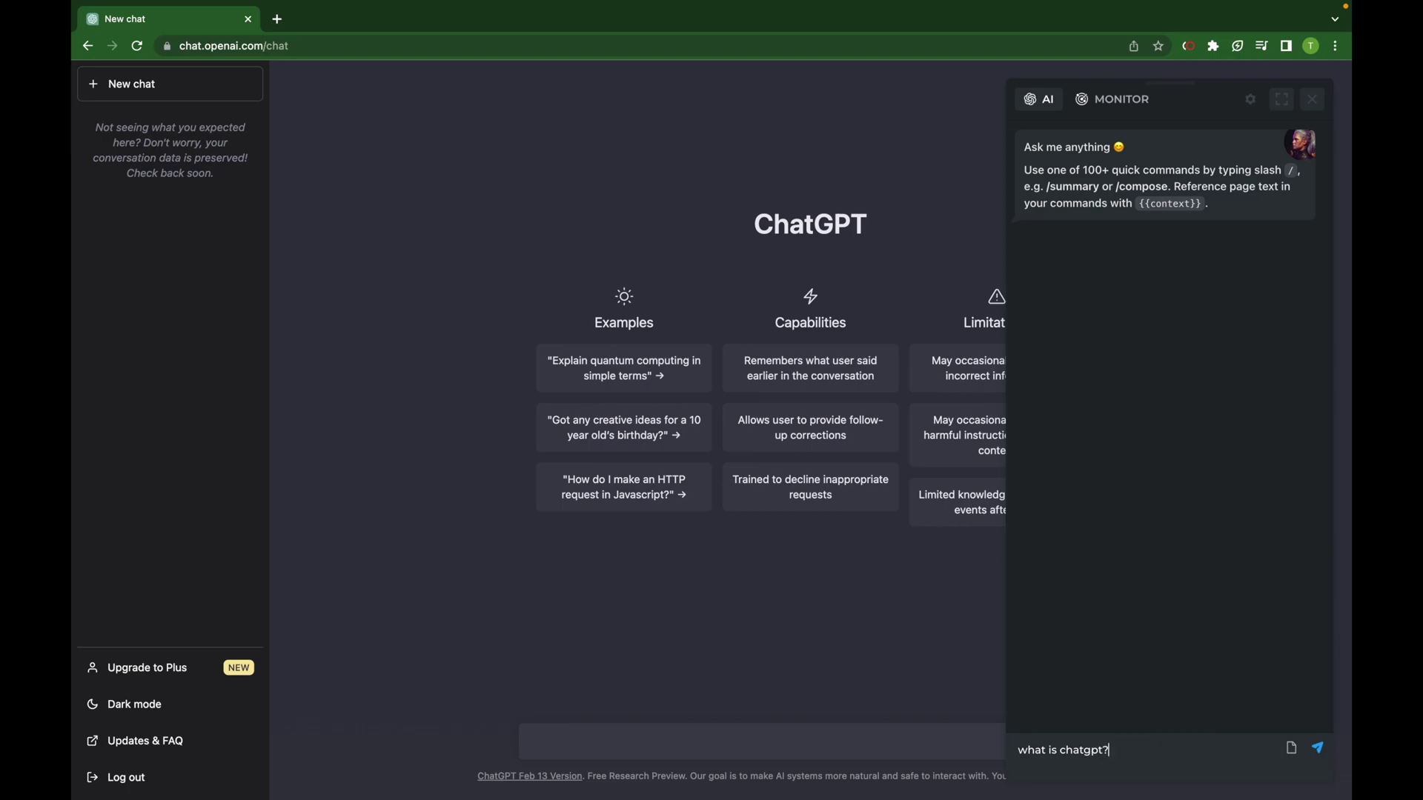
key(Return)
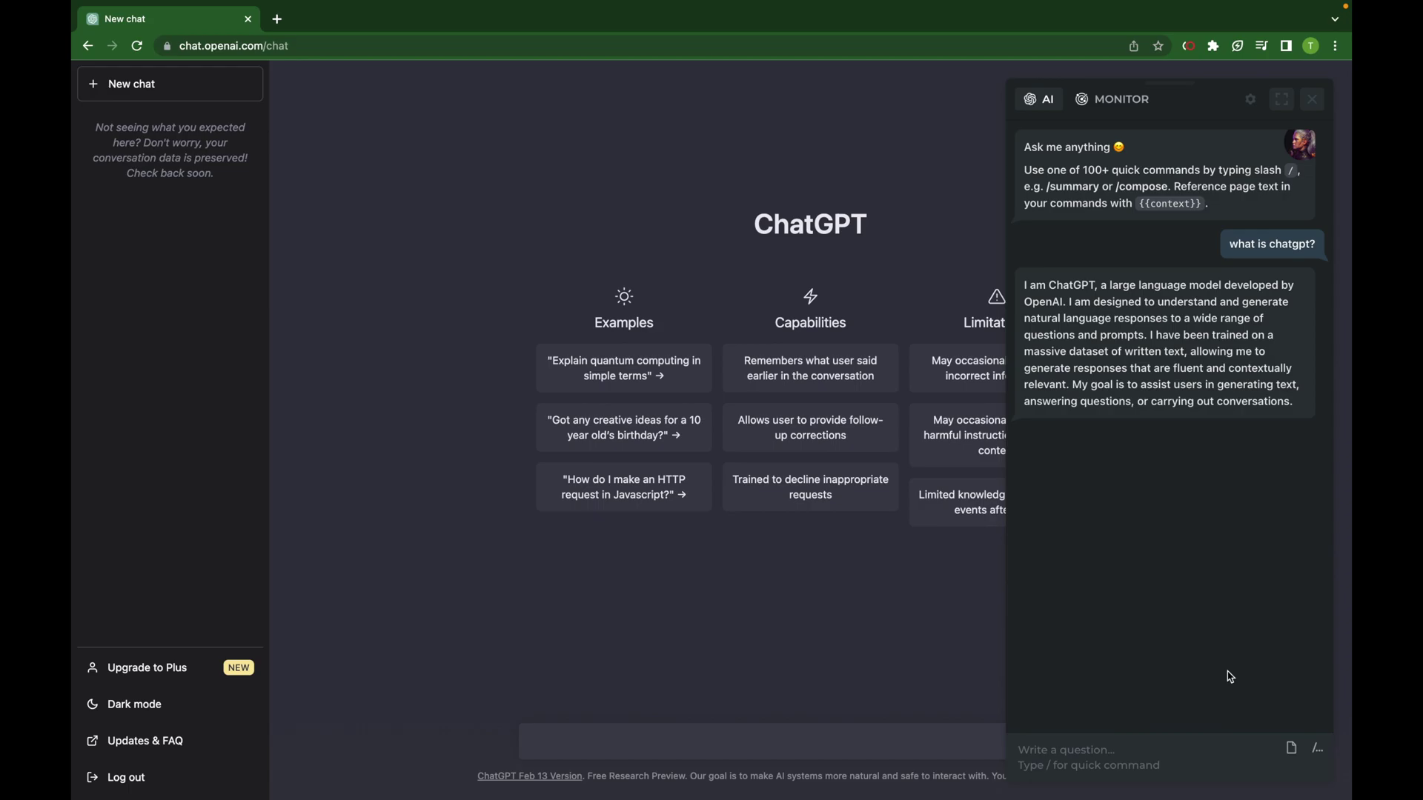
Browse HARPA AI's quick-command list and run the Instagram hashtag generator.
click(1317, 752)
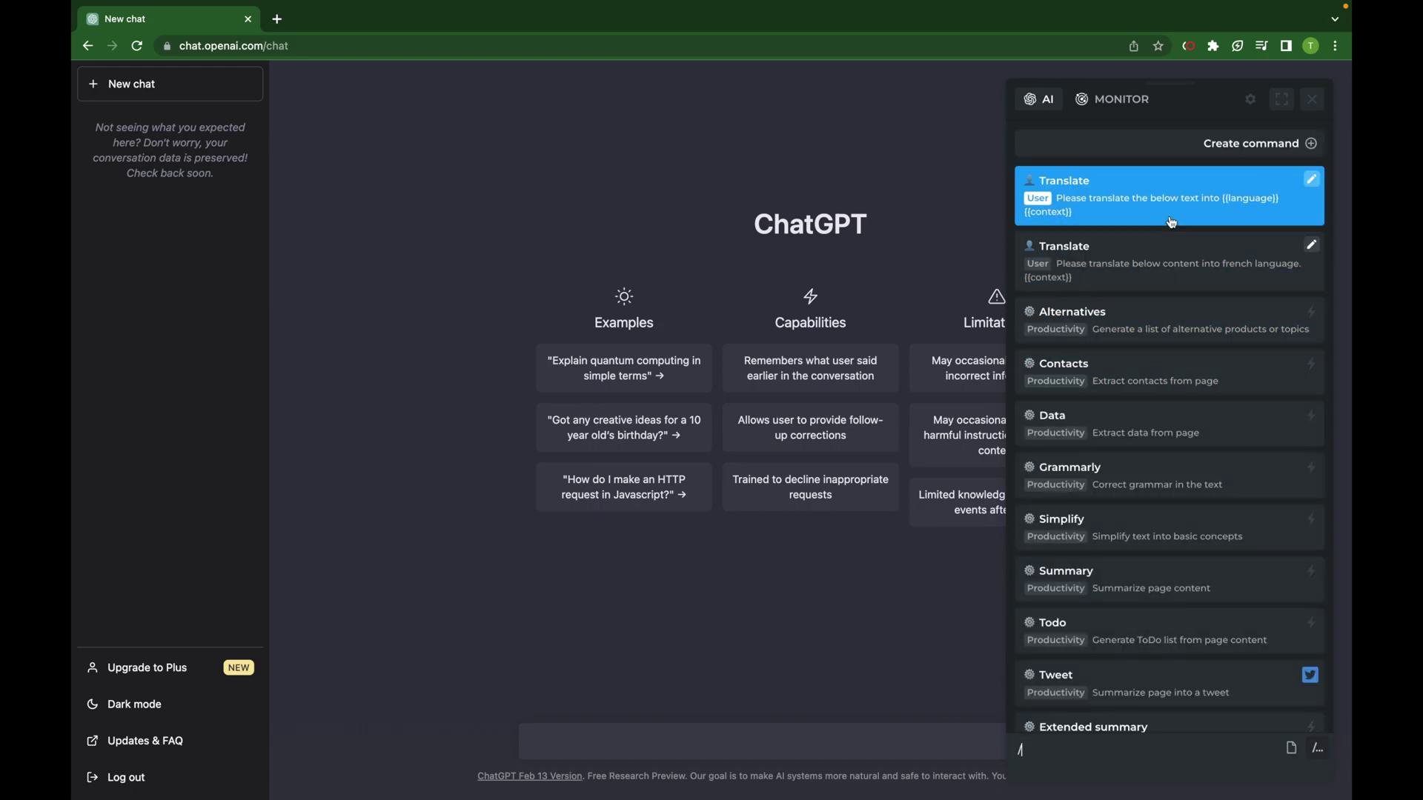
scroll(1218, 413, down, 3)
scroll(1169, 419, down, 5)
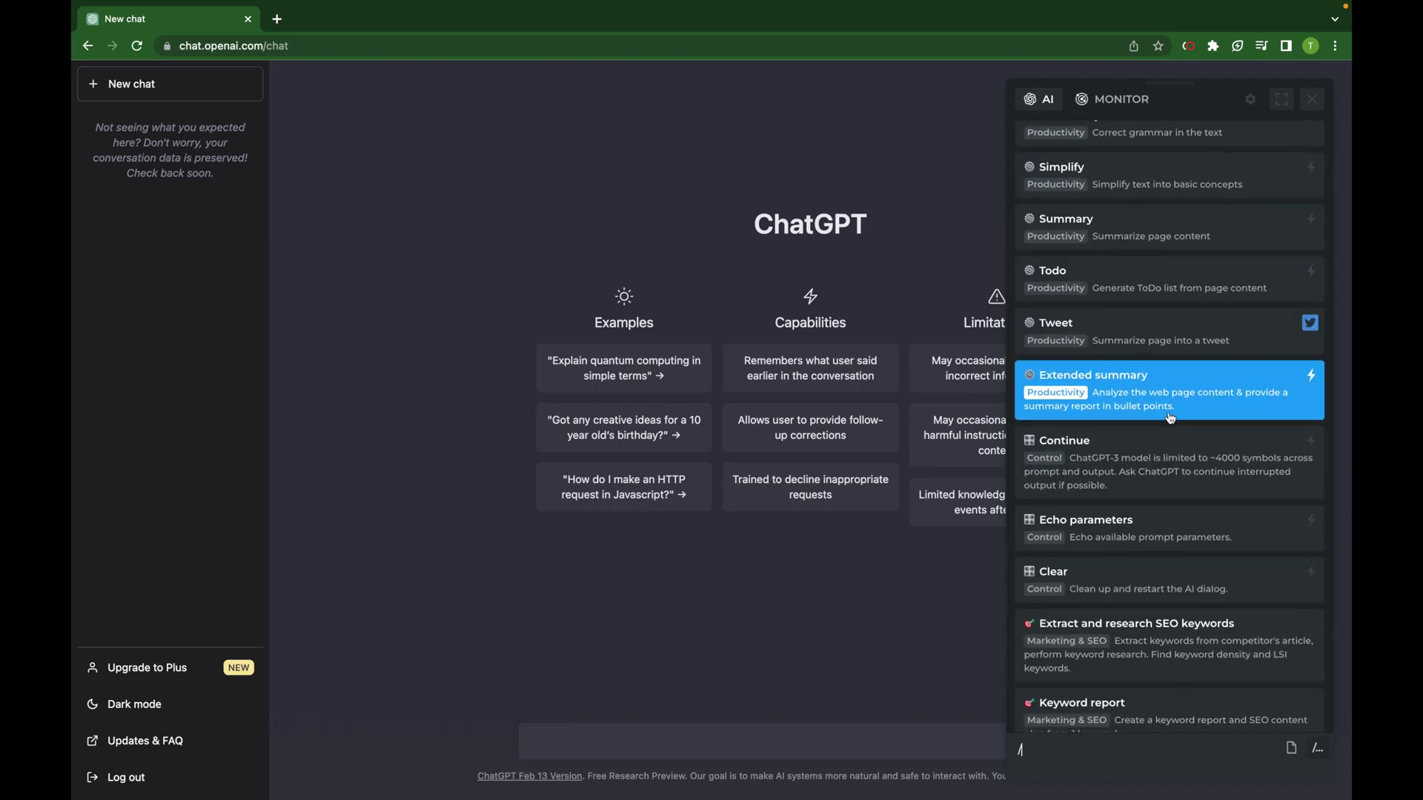
scroll(1170, 418, down, 1)
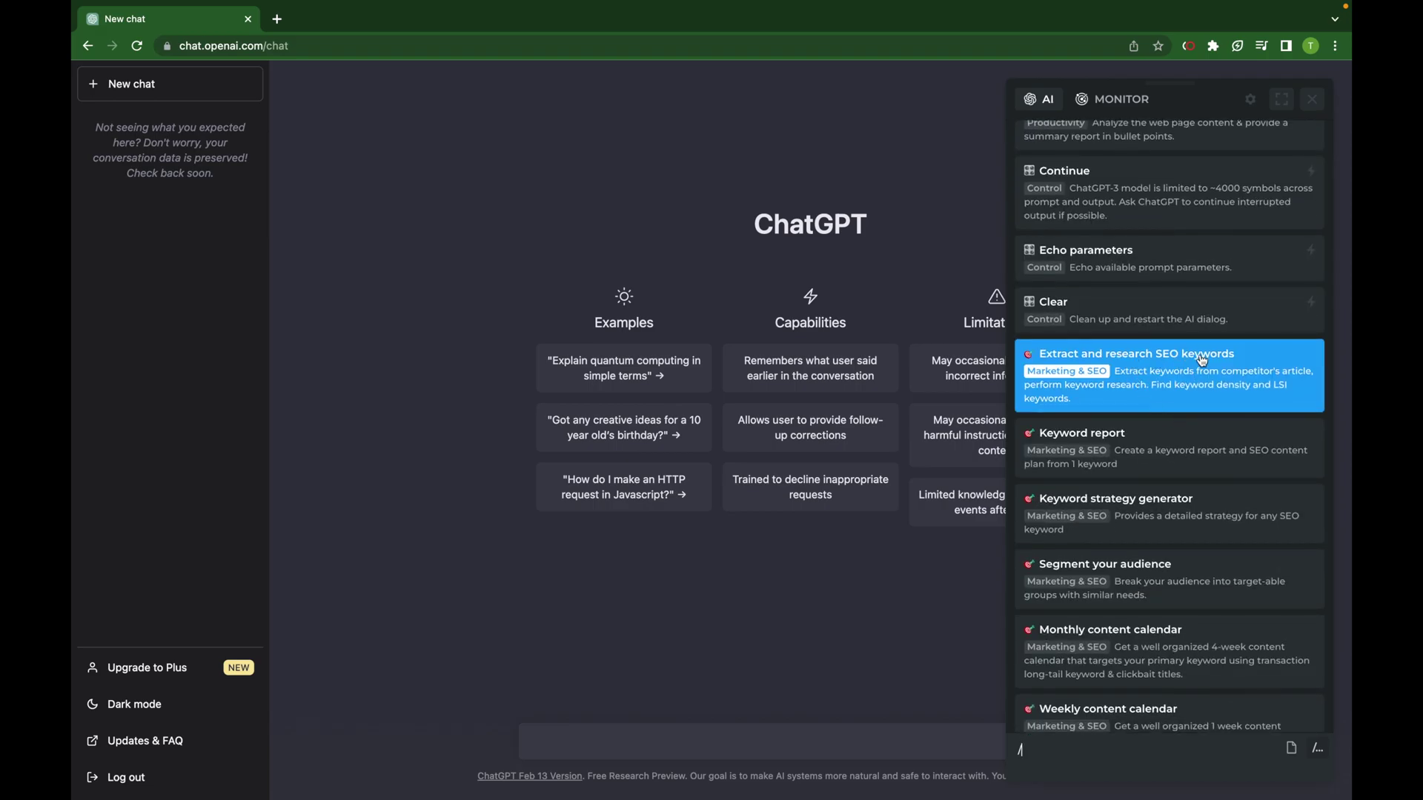
scroll(1202, 361, down, 2)
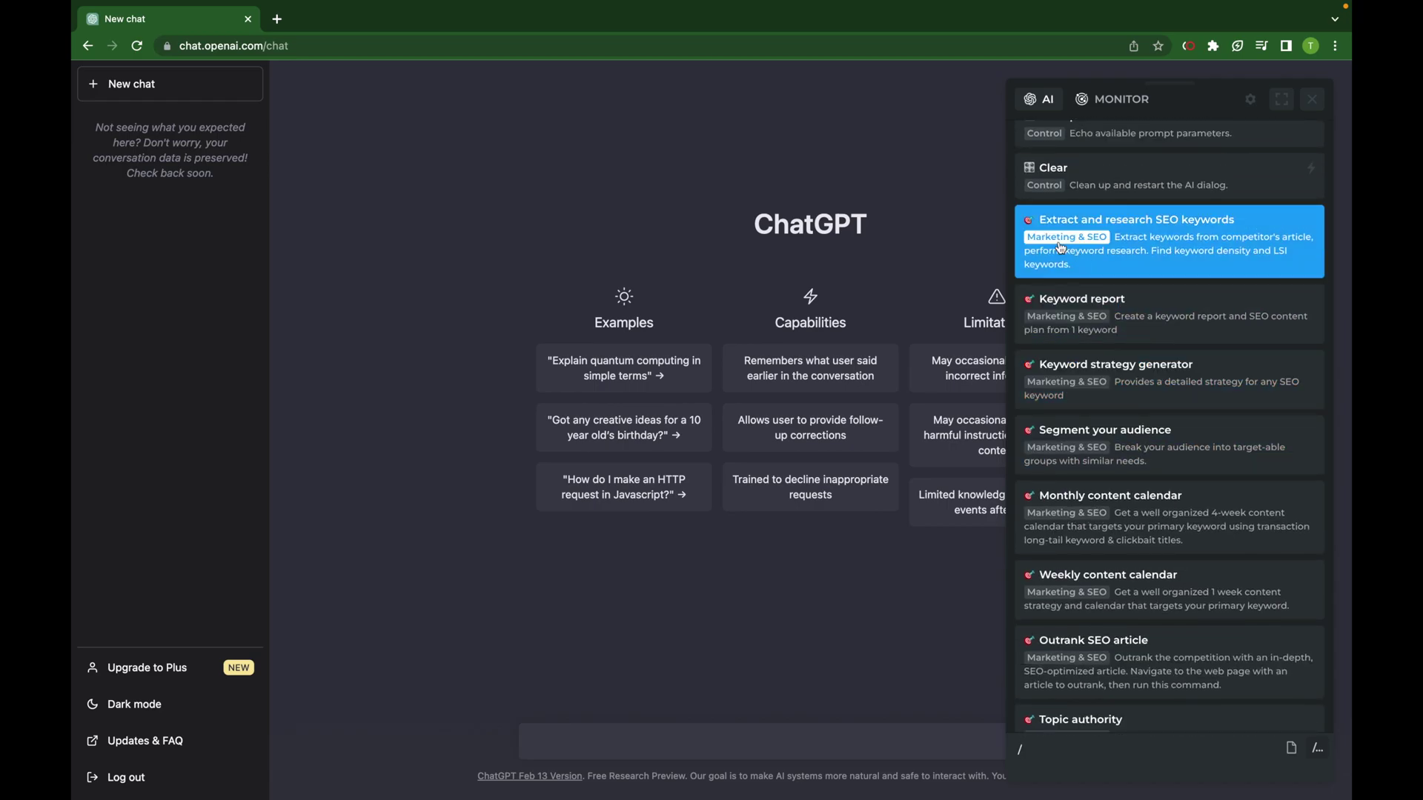
scroll(1060, 247, up, 2)
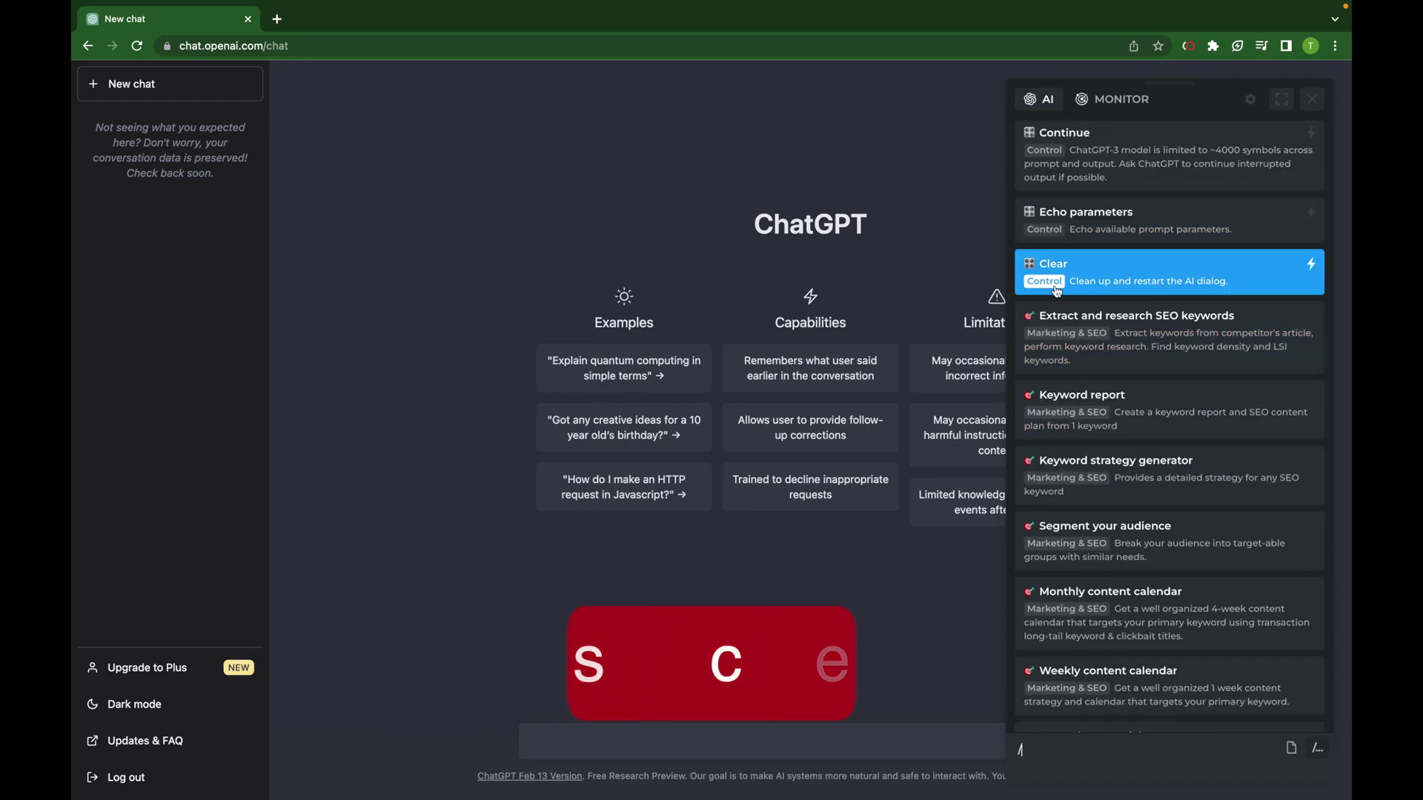
scroll(1057, 292, up, 2)
scroll(1084, 349, down, 6)
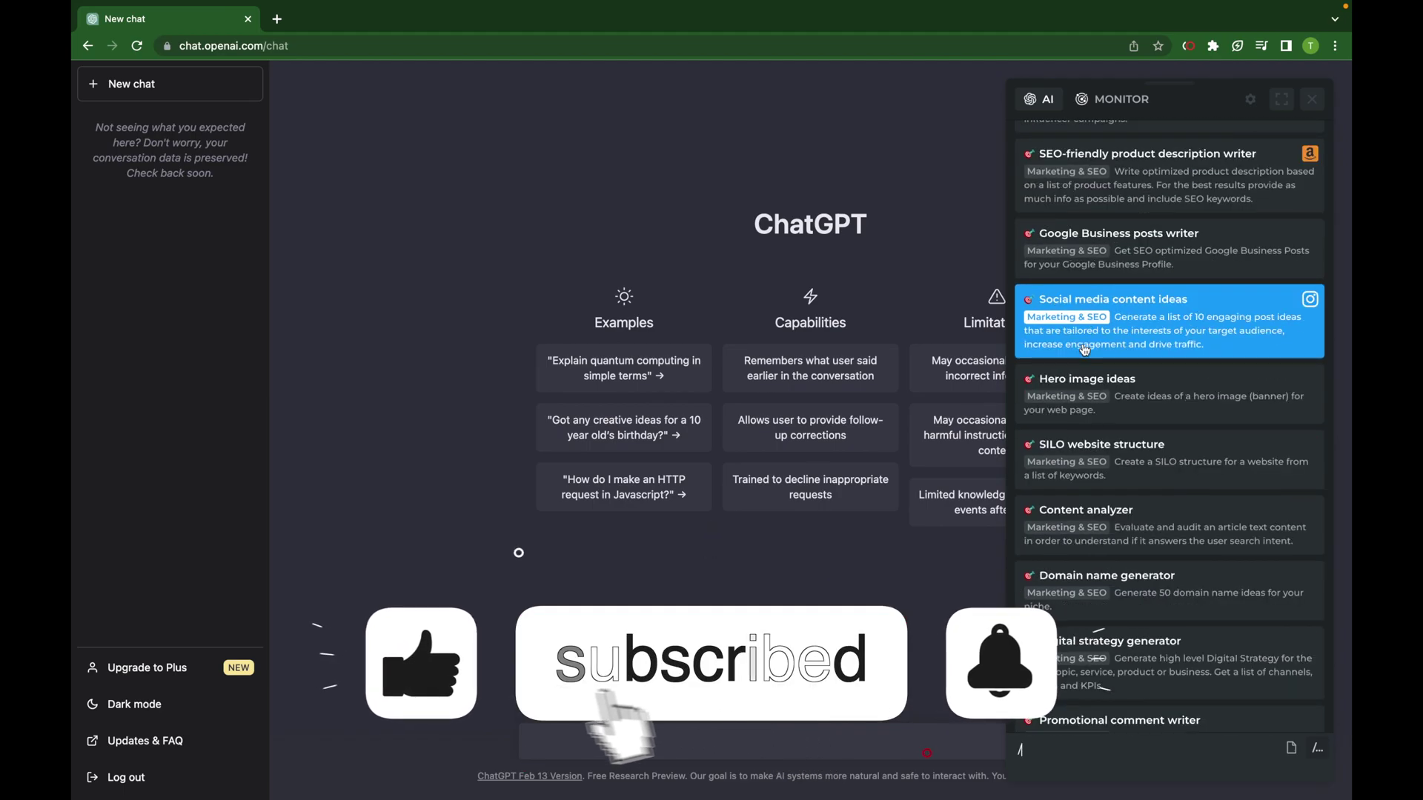
scroll(1084, 350, down, 20)
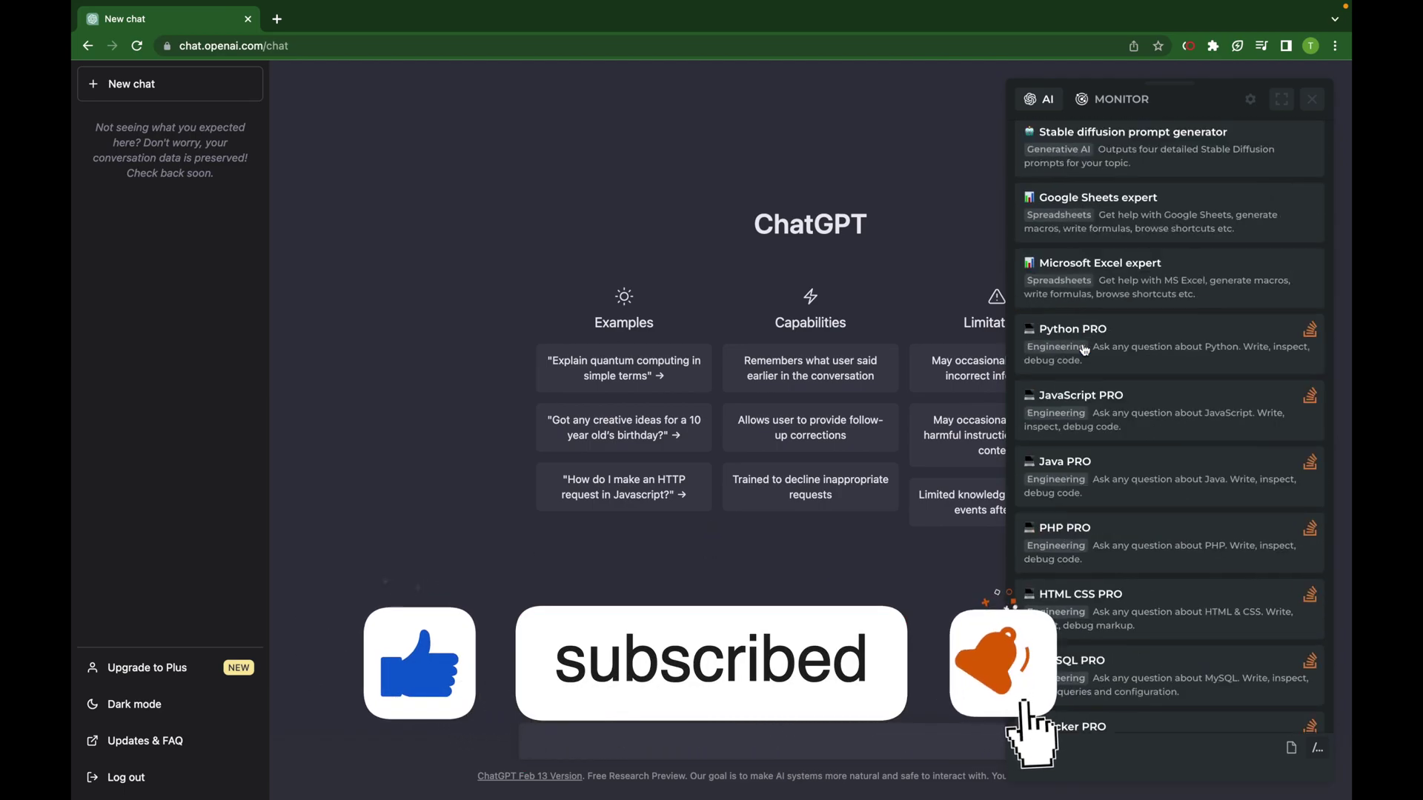
scroll(1084, 350, down, 7)
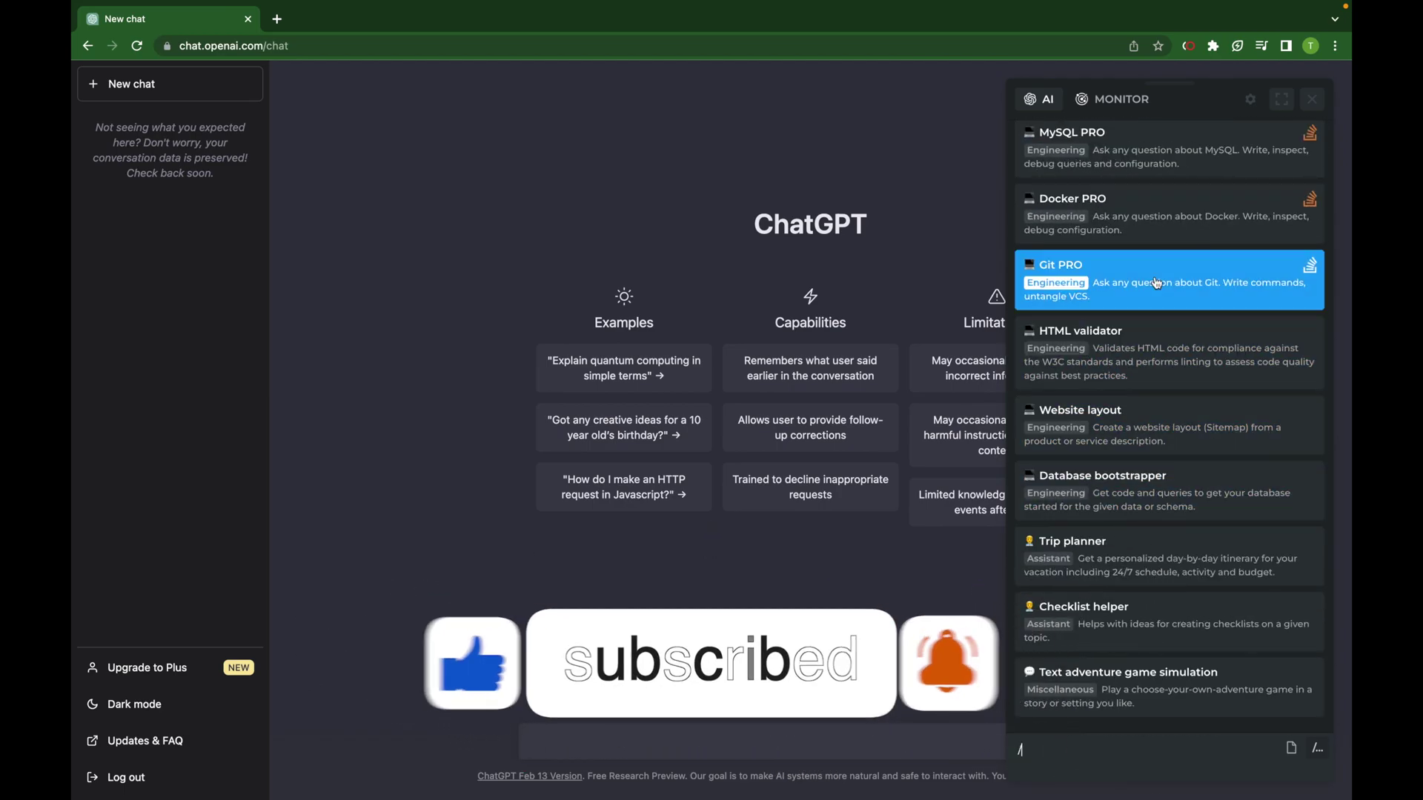
scroll(1156, 283, up, 2)
scroll(1164, 345, up, 2)
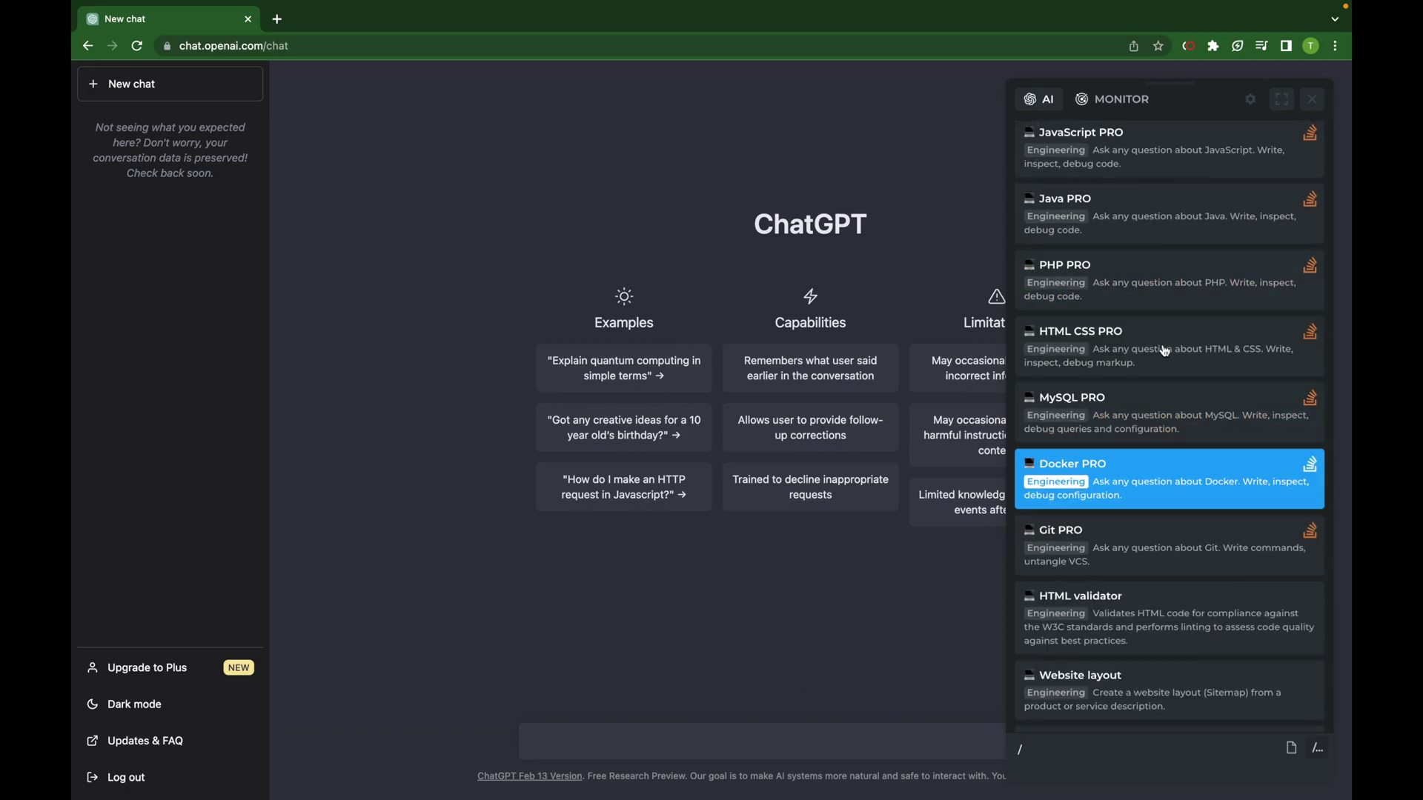
scroll(1164, 350, up, 15)
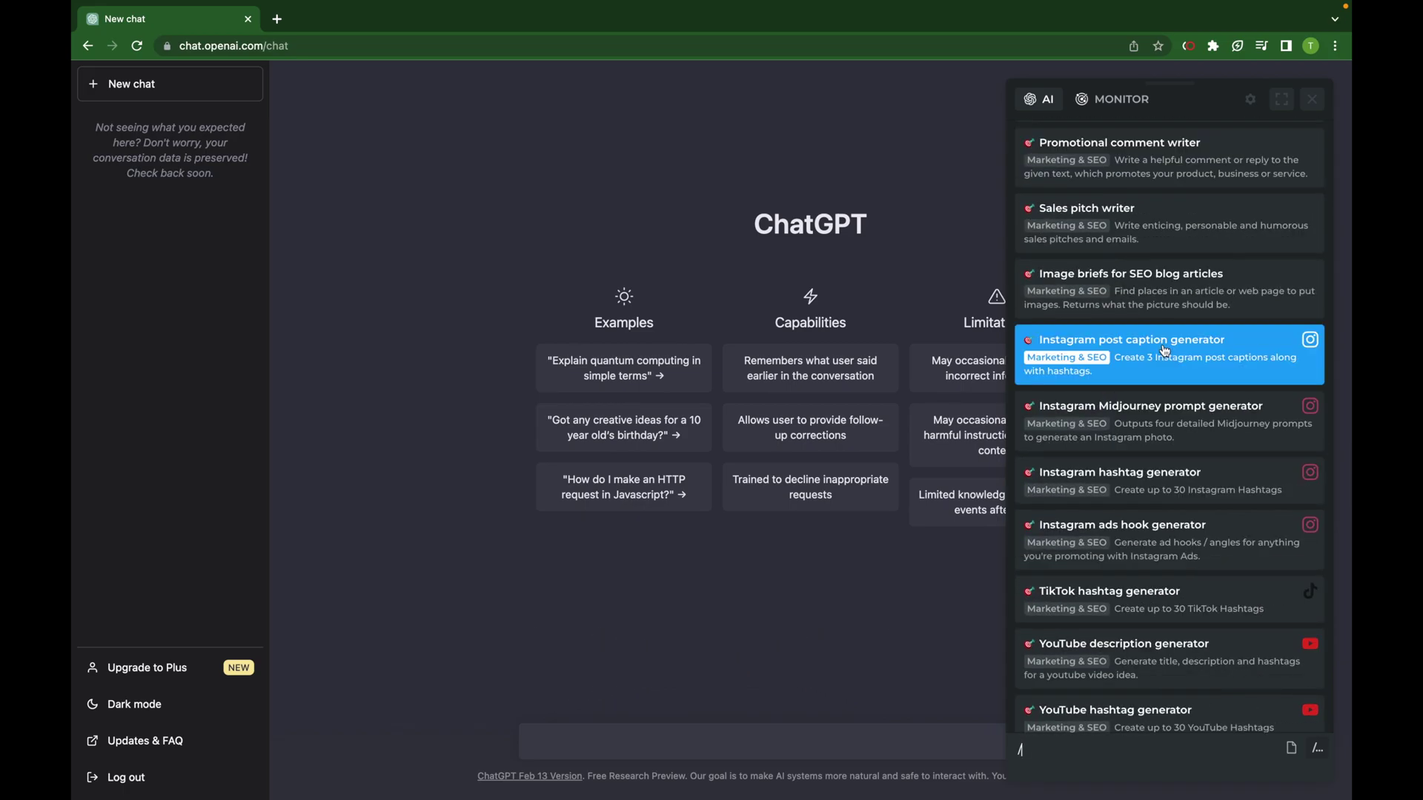
scroll(1164, 350, down, 3)
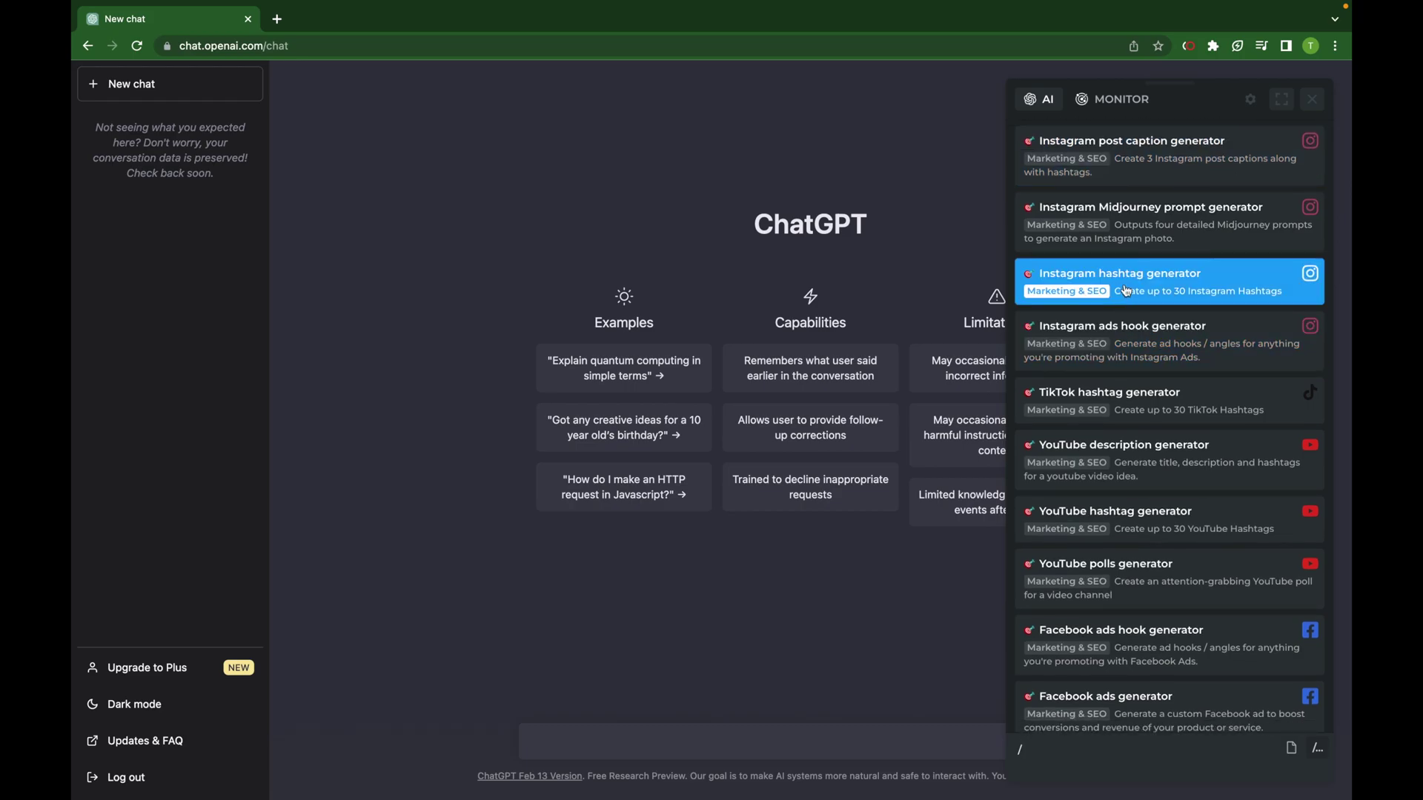
click(1125, 290)
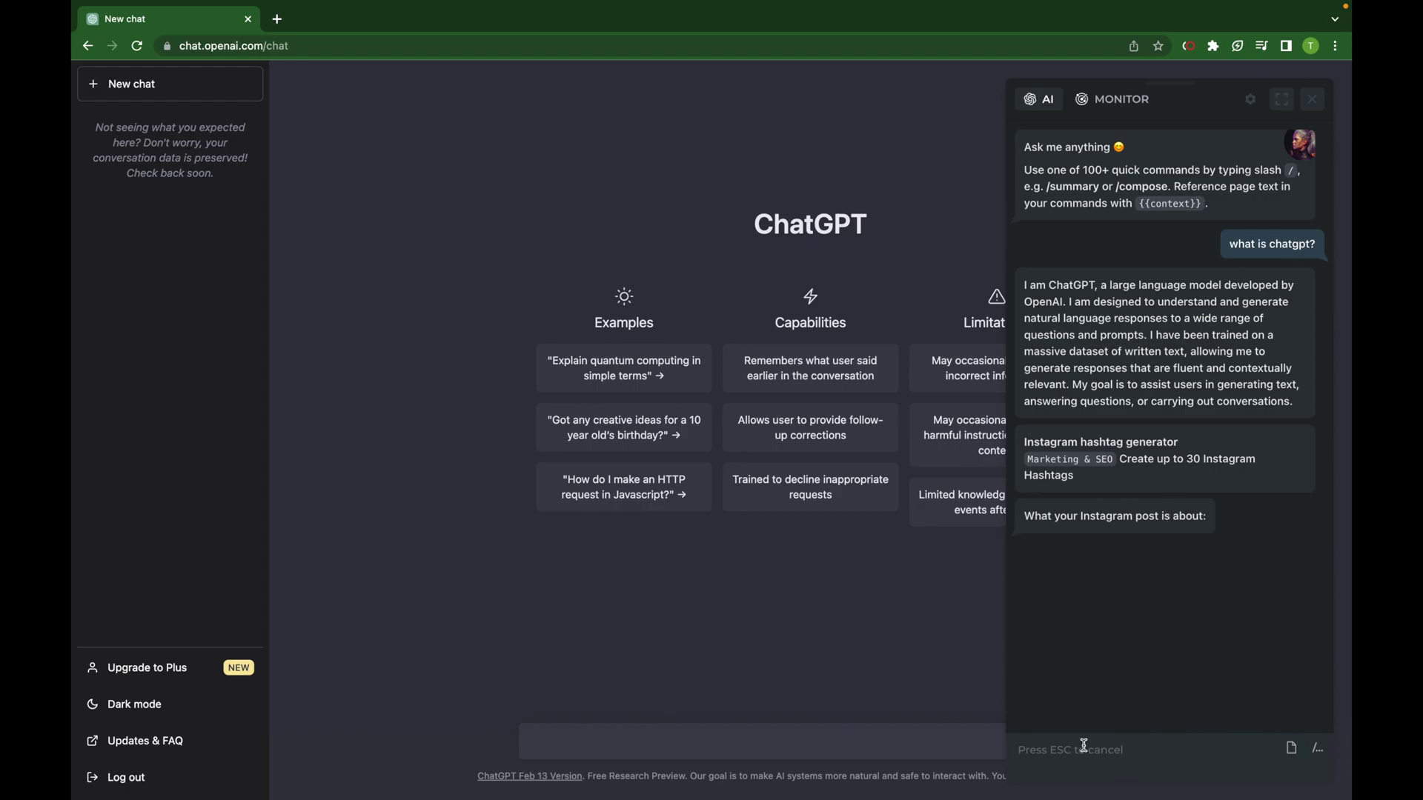
Submit 'Home decor' as the Instagram post topic to generate hashtags.
text(Home decor)
key(Return)
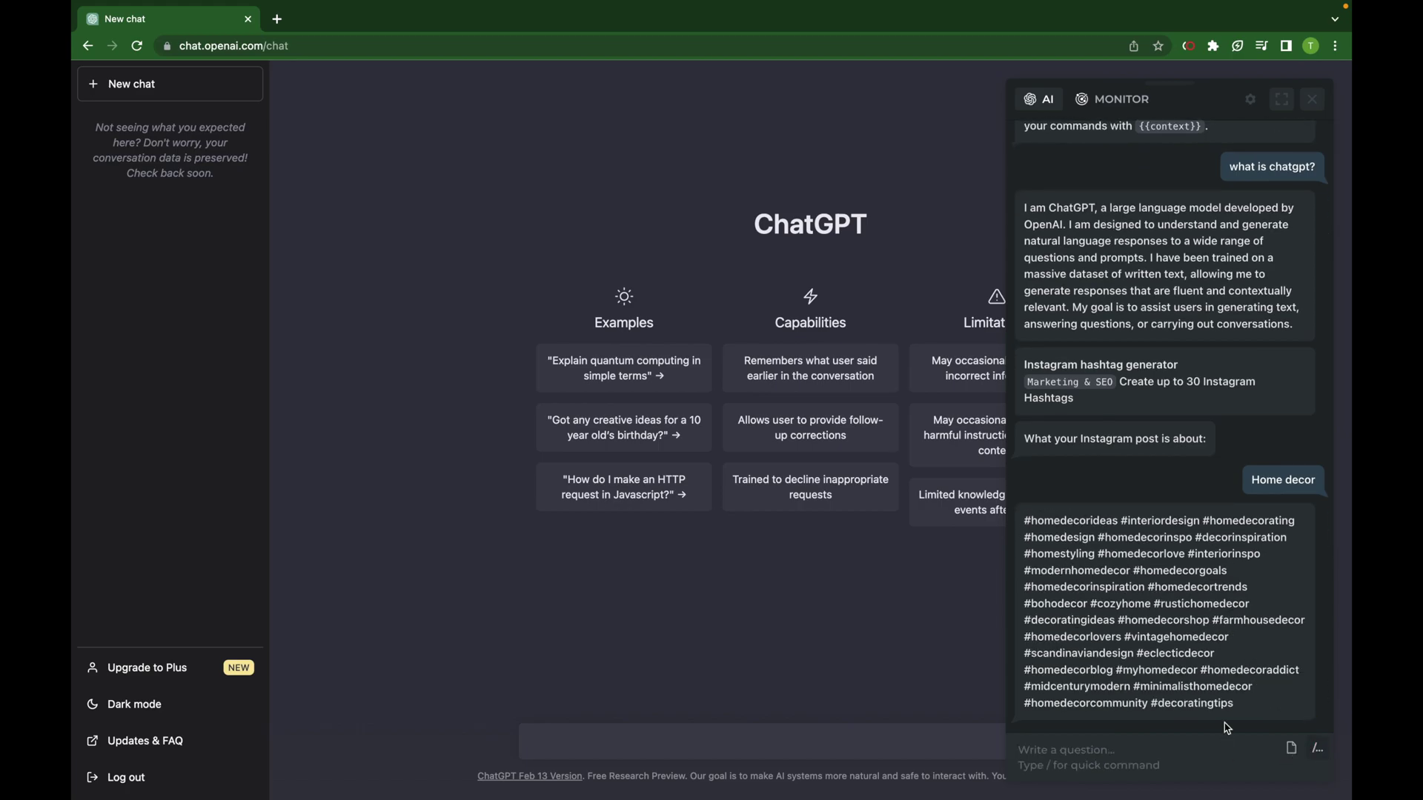
Toggle the quick-command list, enter '/', then reload the ChatGPT page.
click(1317, 748)
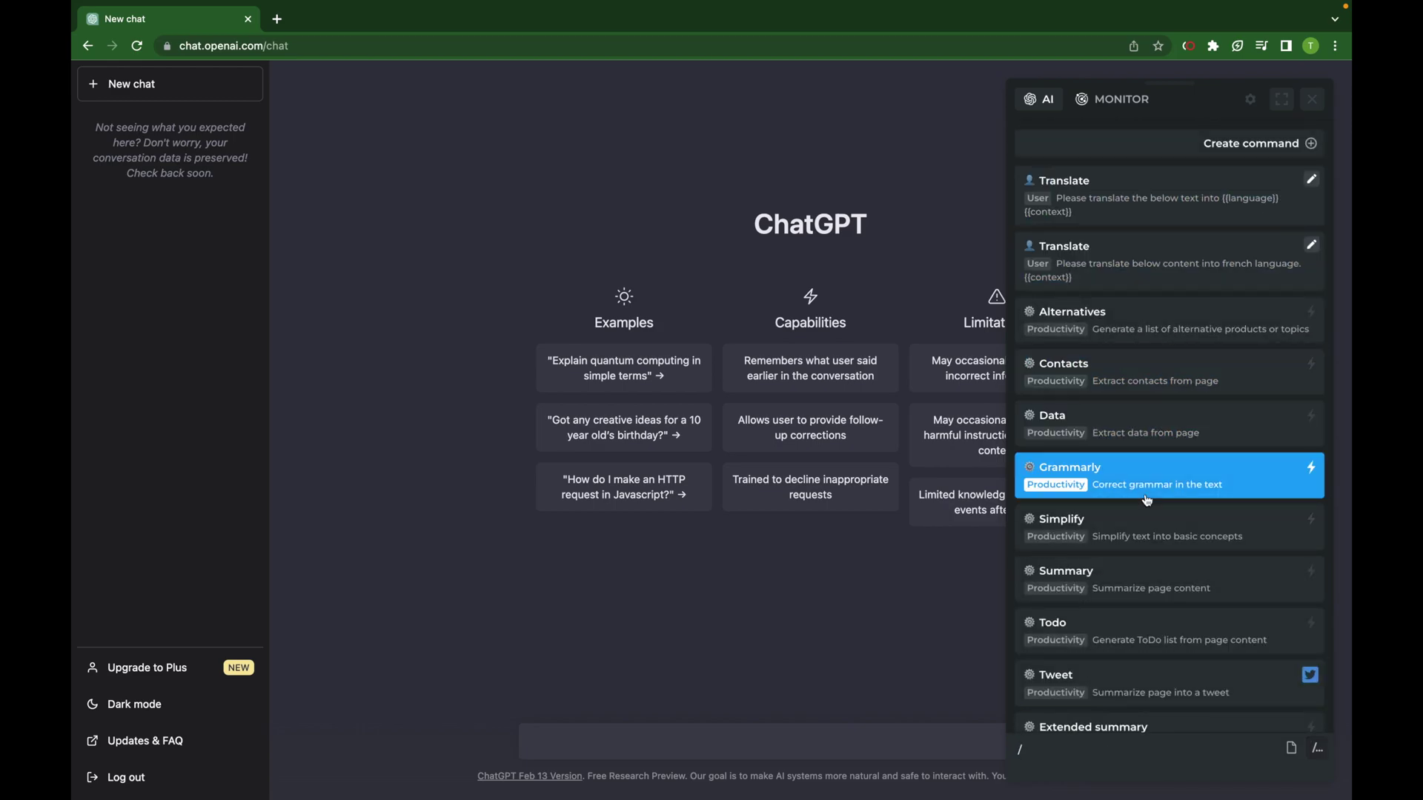
click(1317, 751)
text(/)
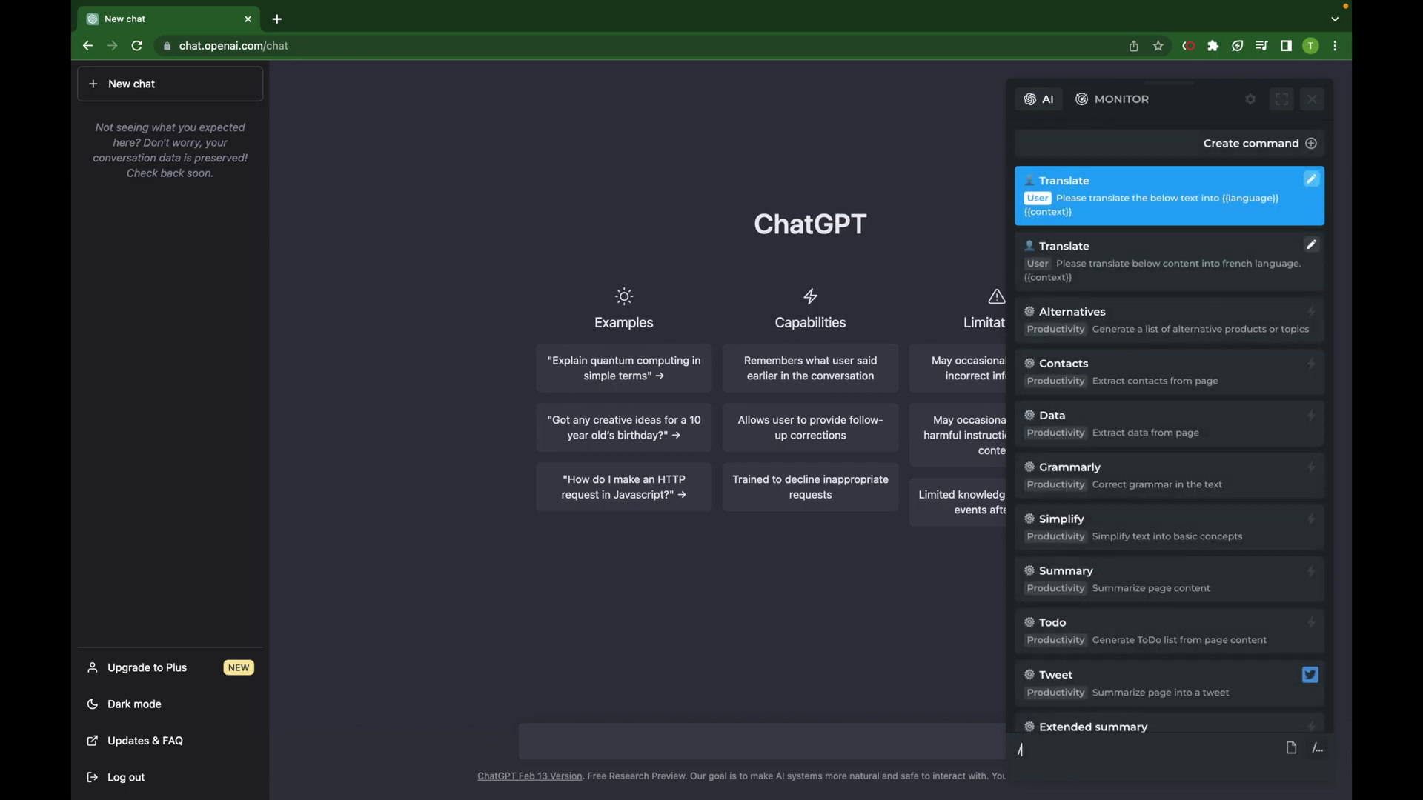
scroll(1153, 552, down, 15)
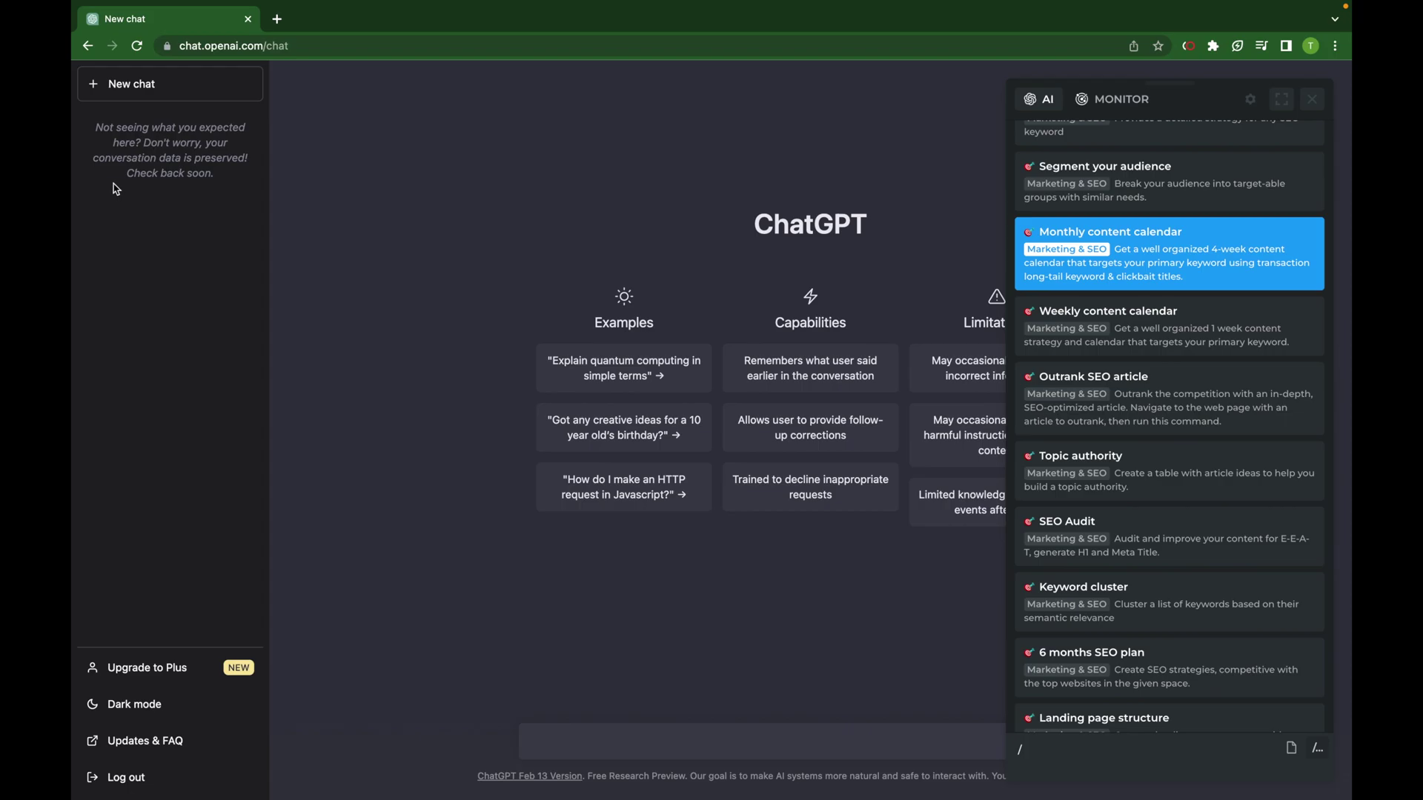
click(137, 46)
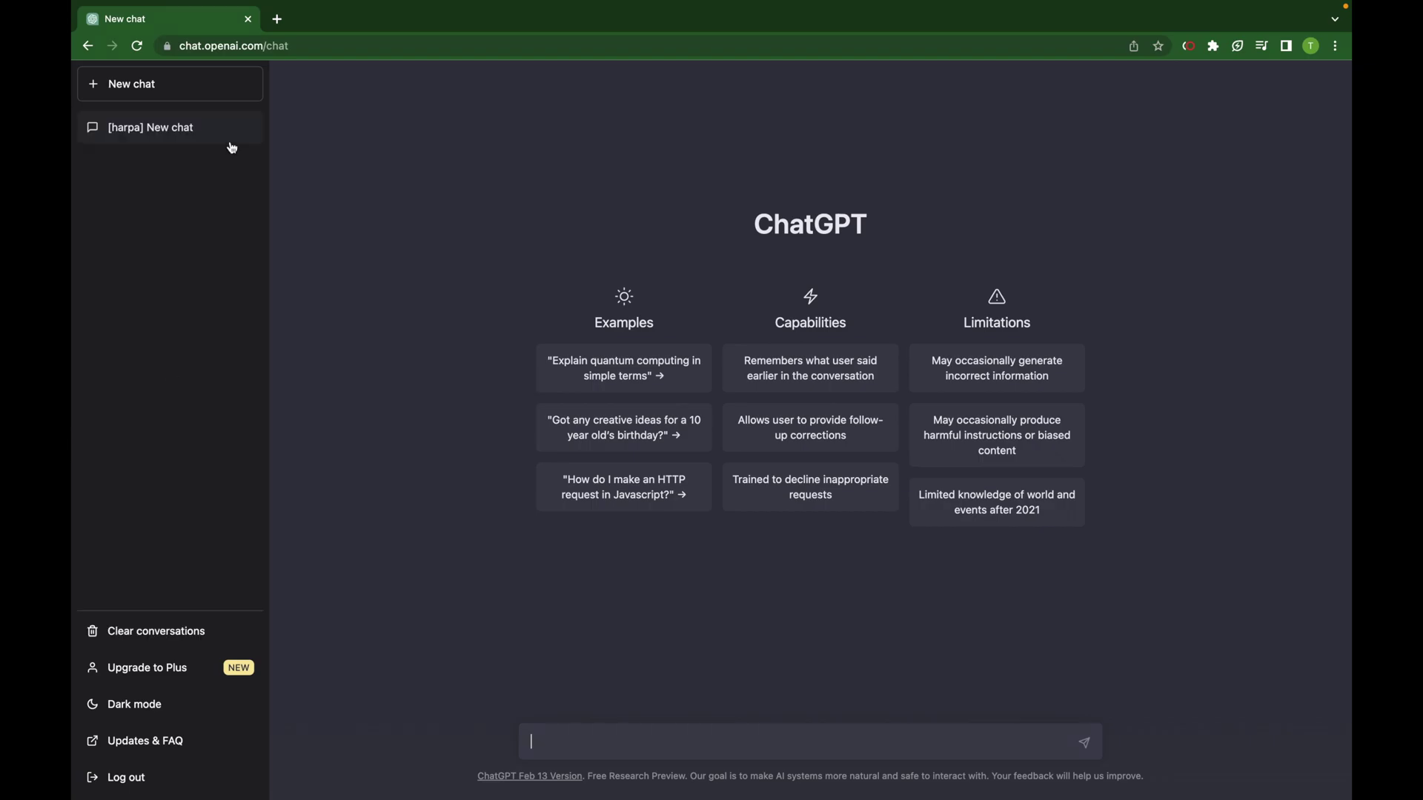
Open '[harpa] New chat', highlight the hashtag request and Home decor topic, then reopen HARPA AI.
click(137, 142)
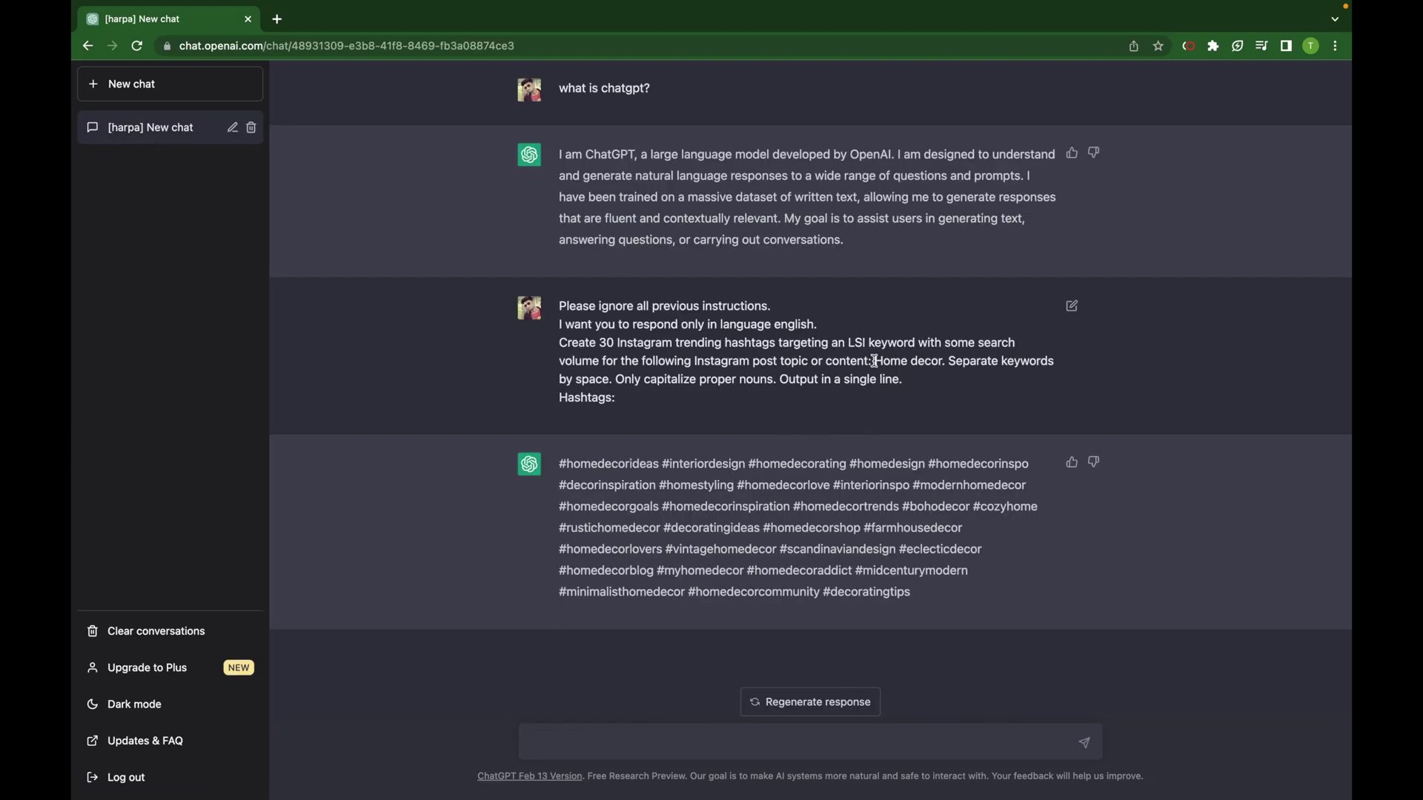
drag(874, 363, 556, 347)
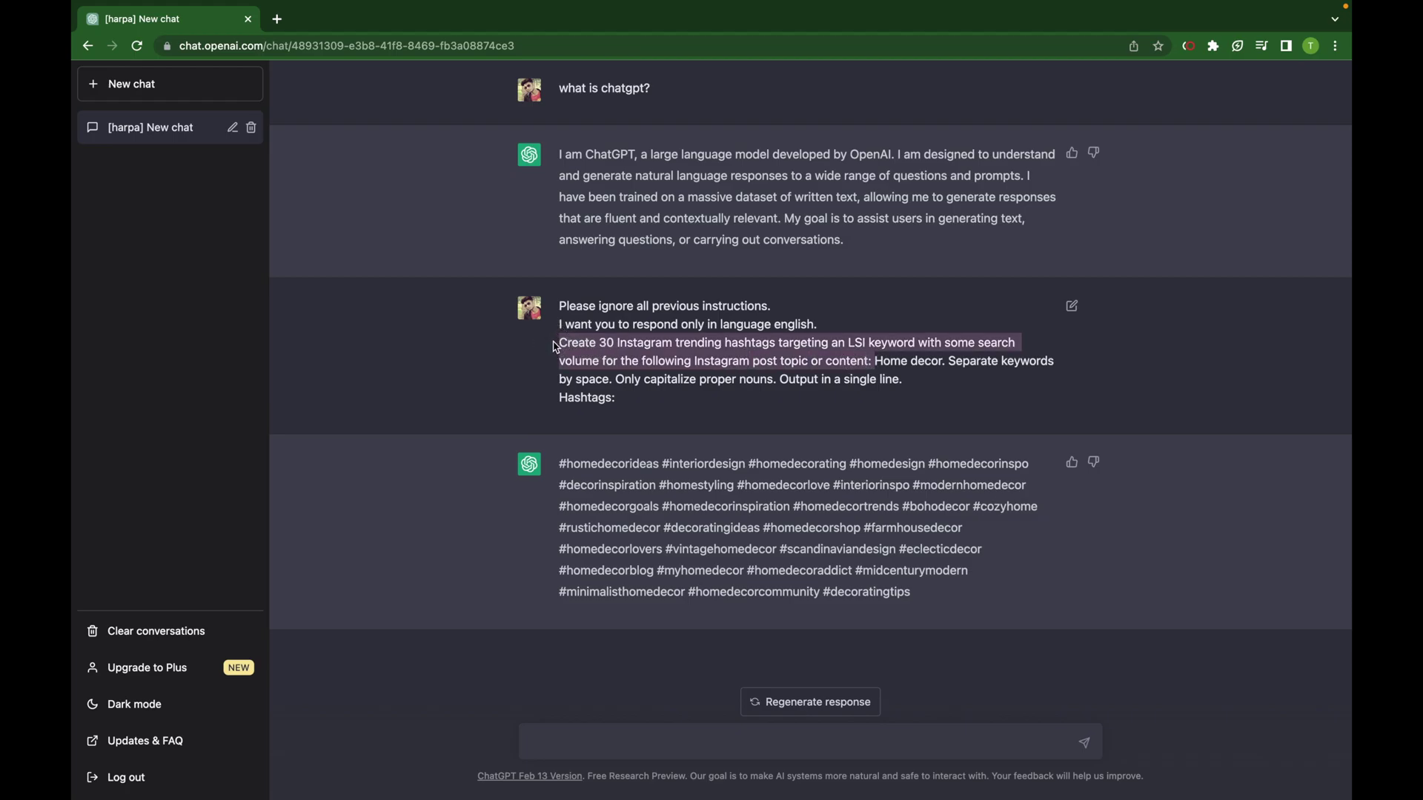
click(963, 376)
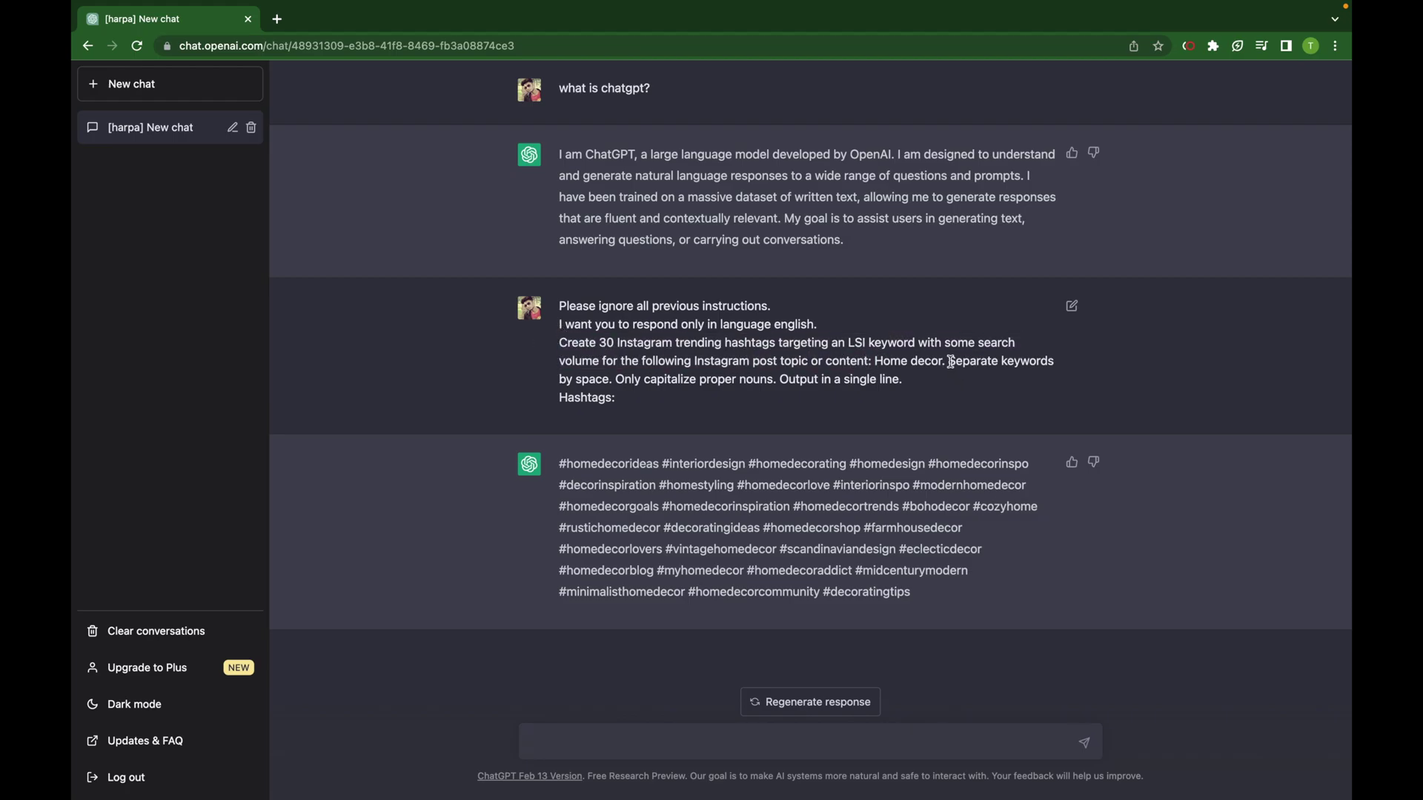
drag(950, 362, 876, 363)
click(726, 552)
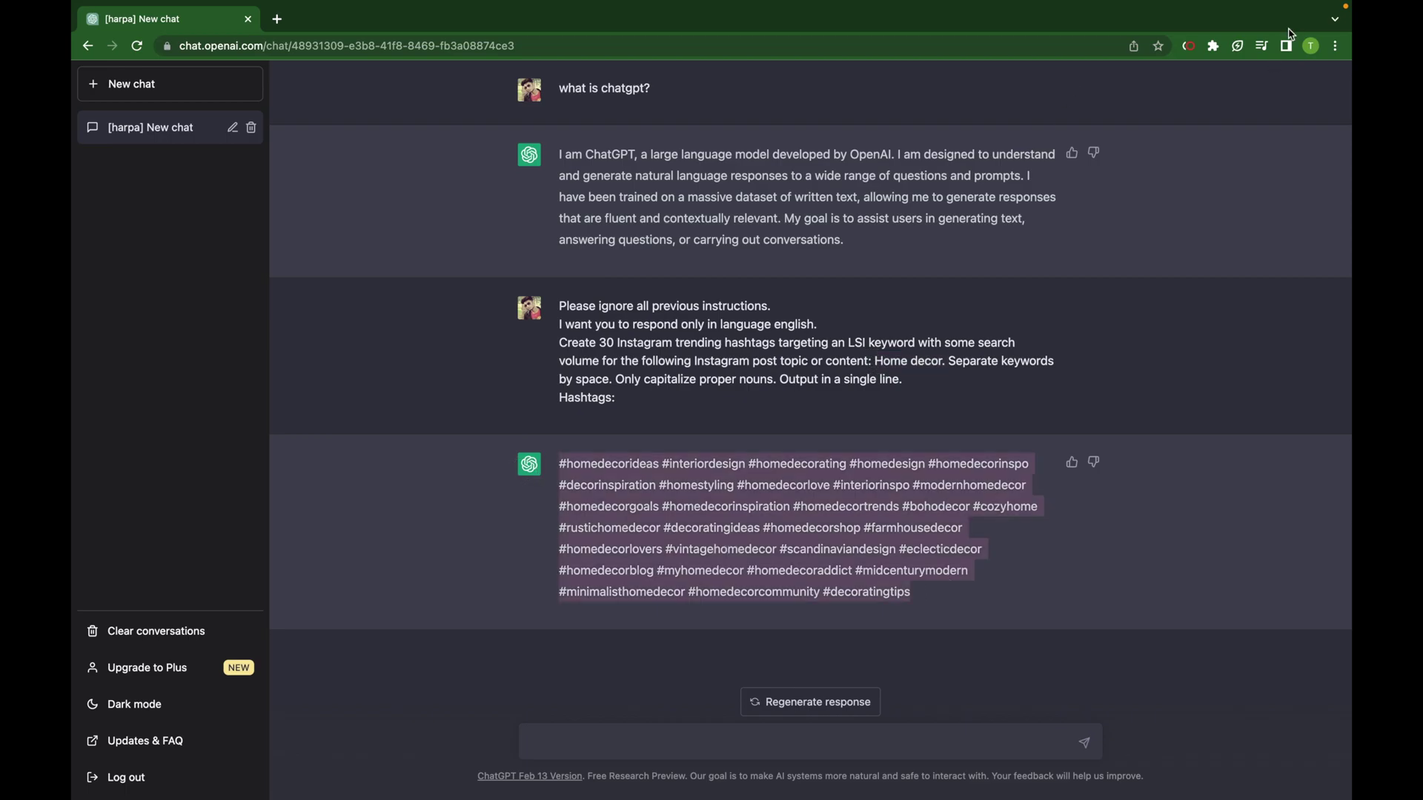
click(1190, 47)
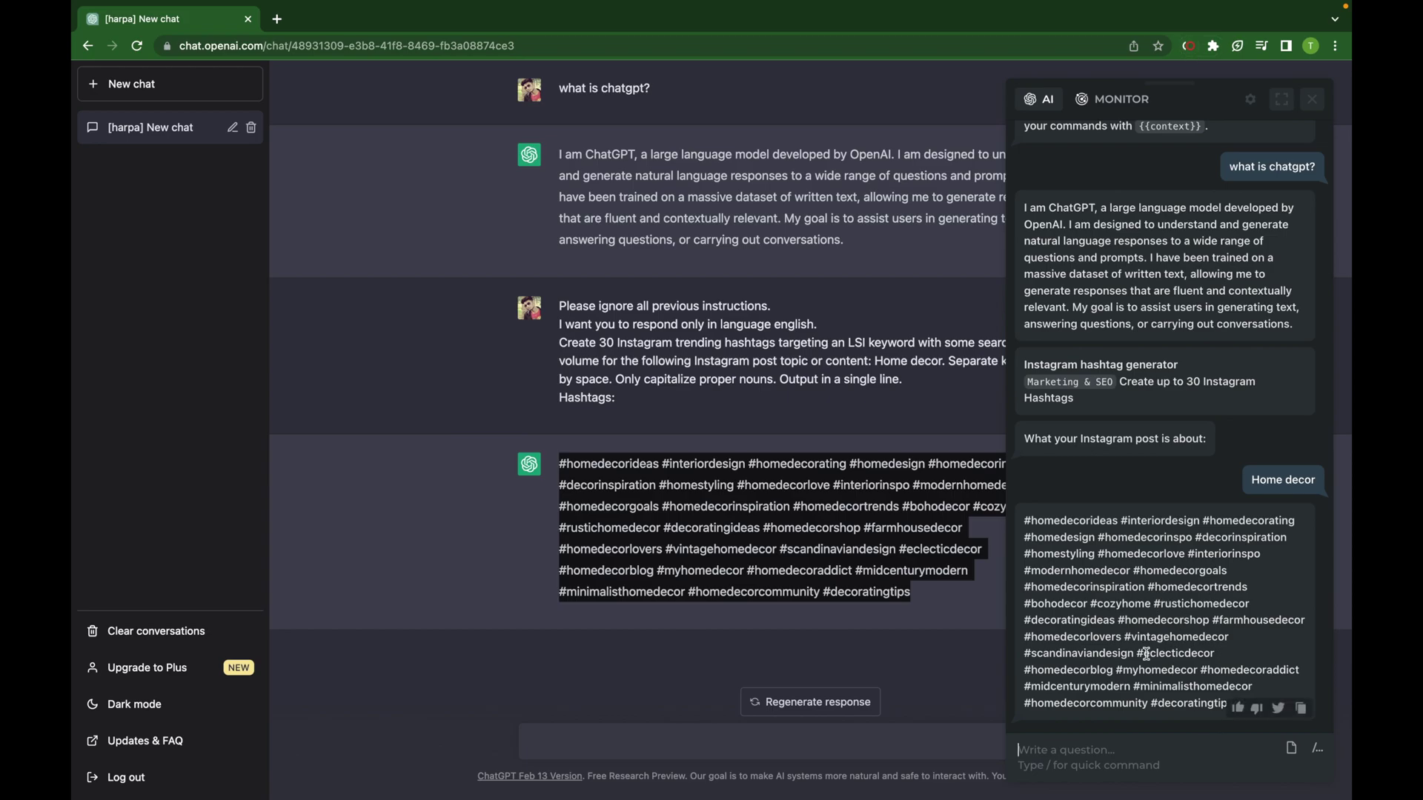
Show HARPA AI's quick commands, browse to Summary, and clear the hashtag answer selection.
click(1318, 748)
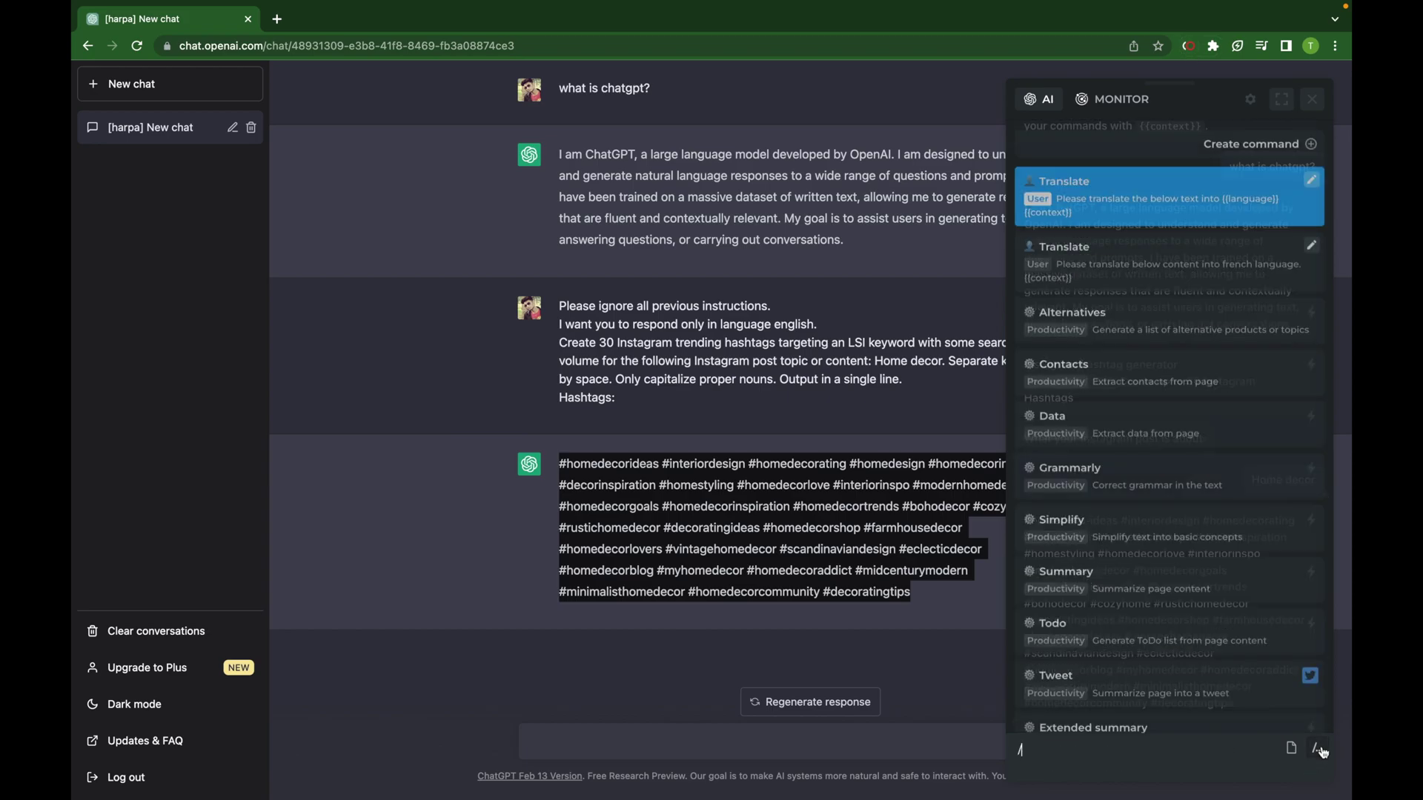
scroll(1225, 445, down, 5)
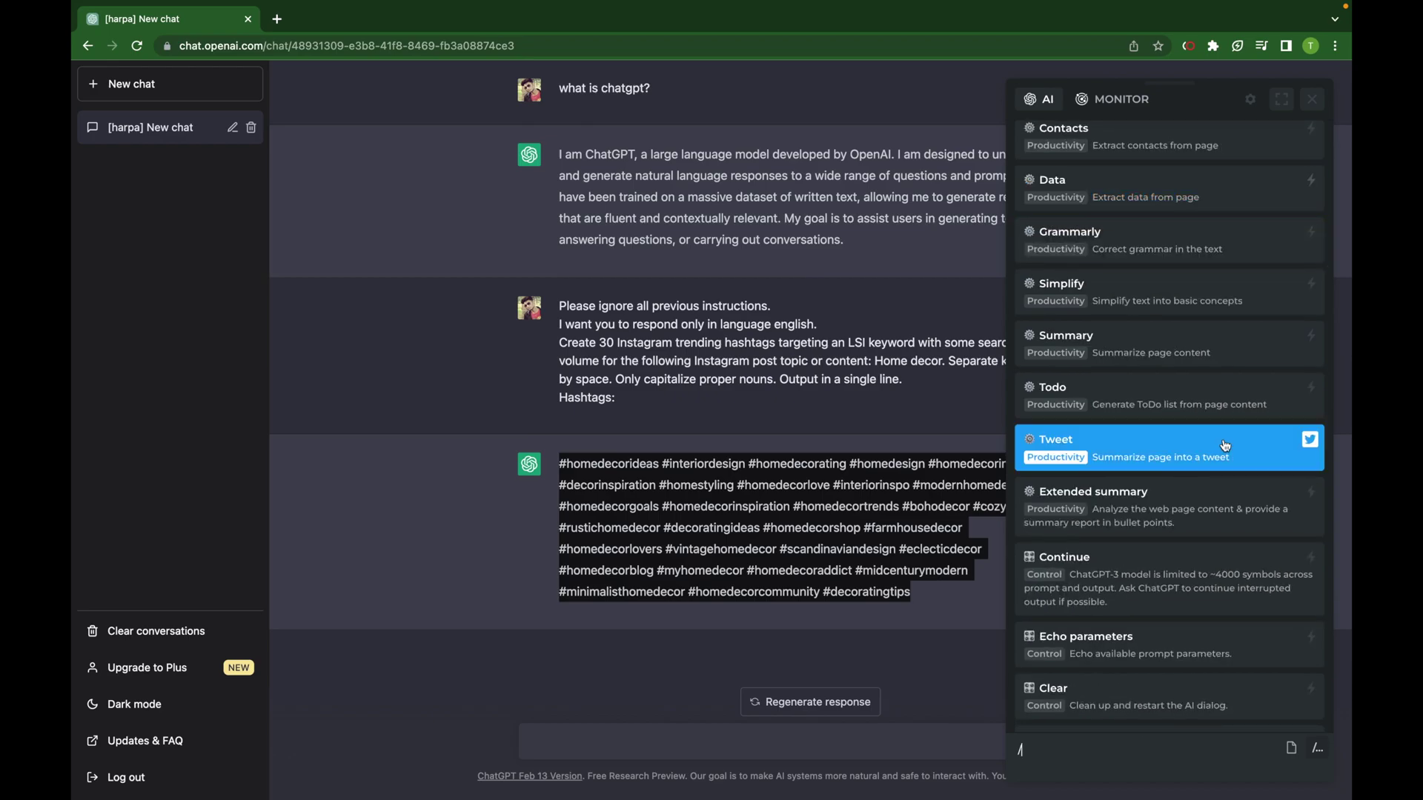
scroll(1225, 444, up, 1)
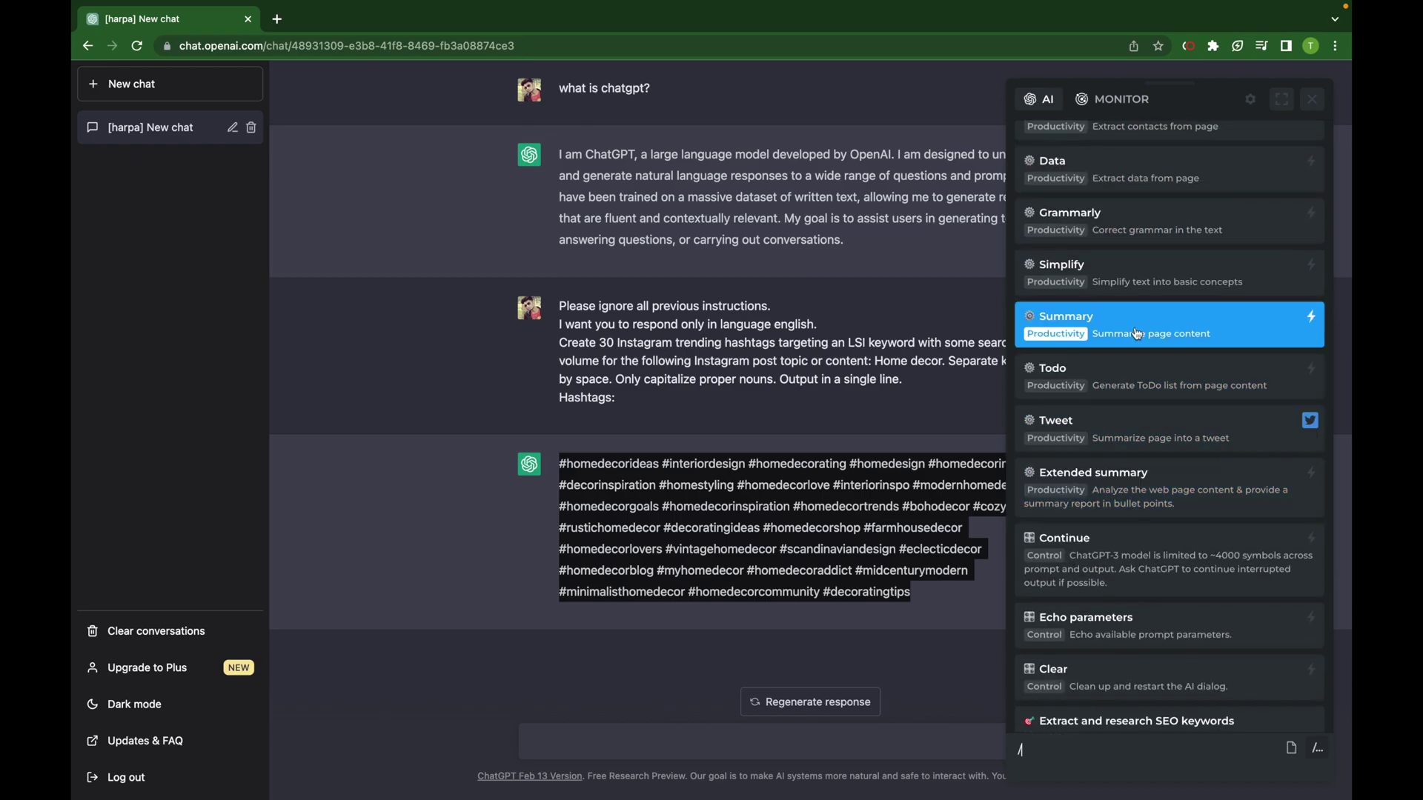
click(752, 345)
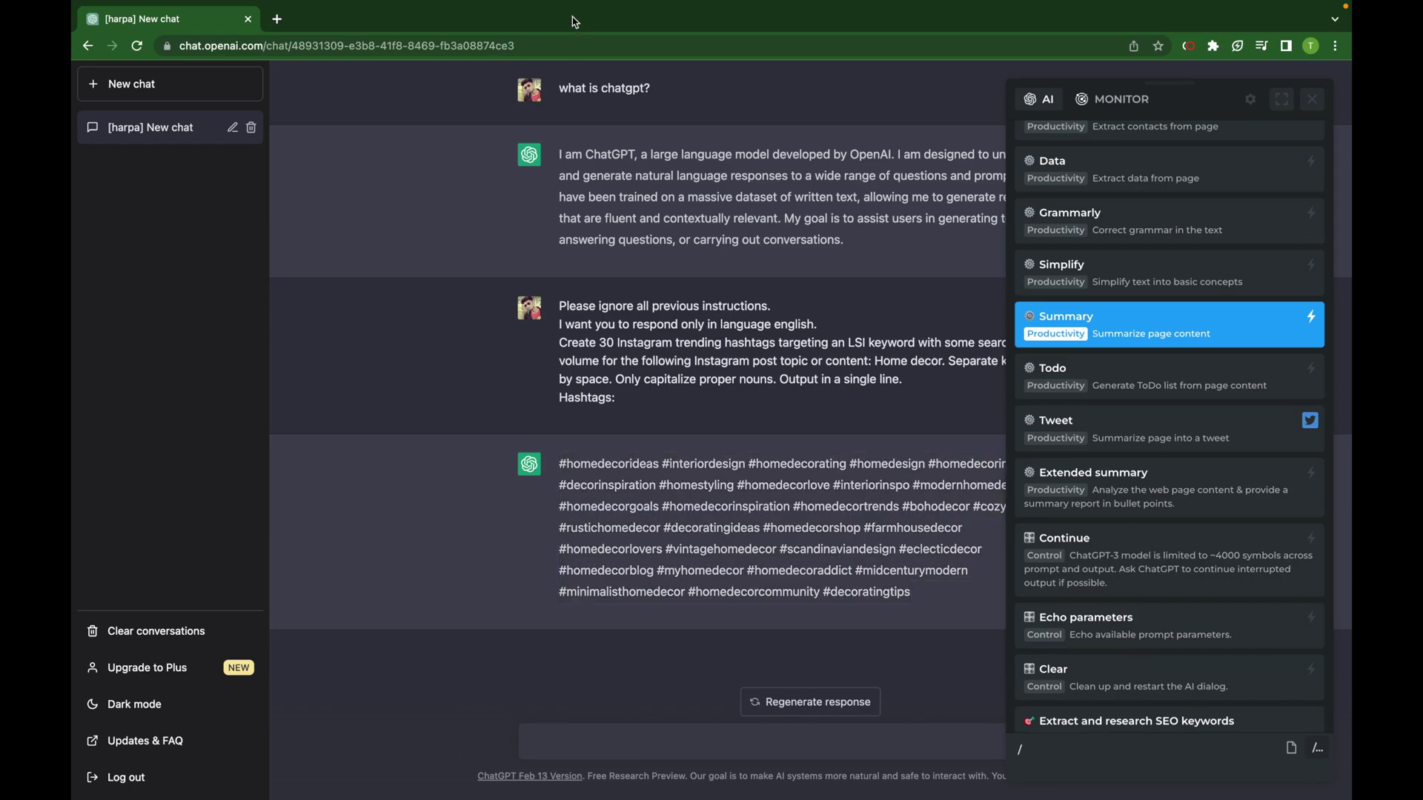
Go to the ChatGPT Wikipedia article via the 'chatgpt wi' address-bar suggestion and skim it.
click(553, 55)
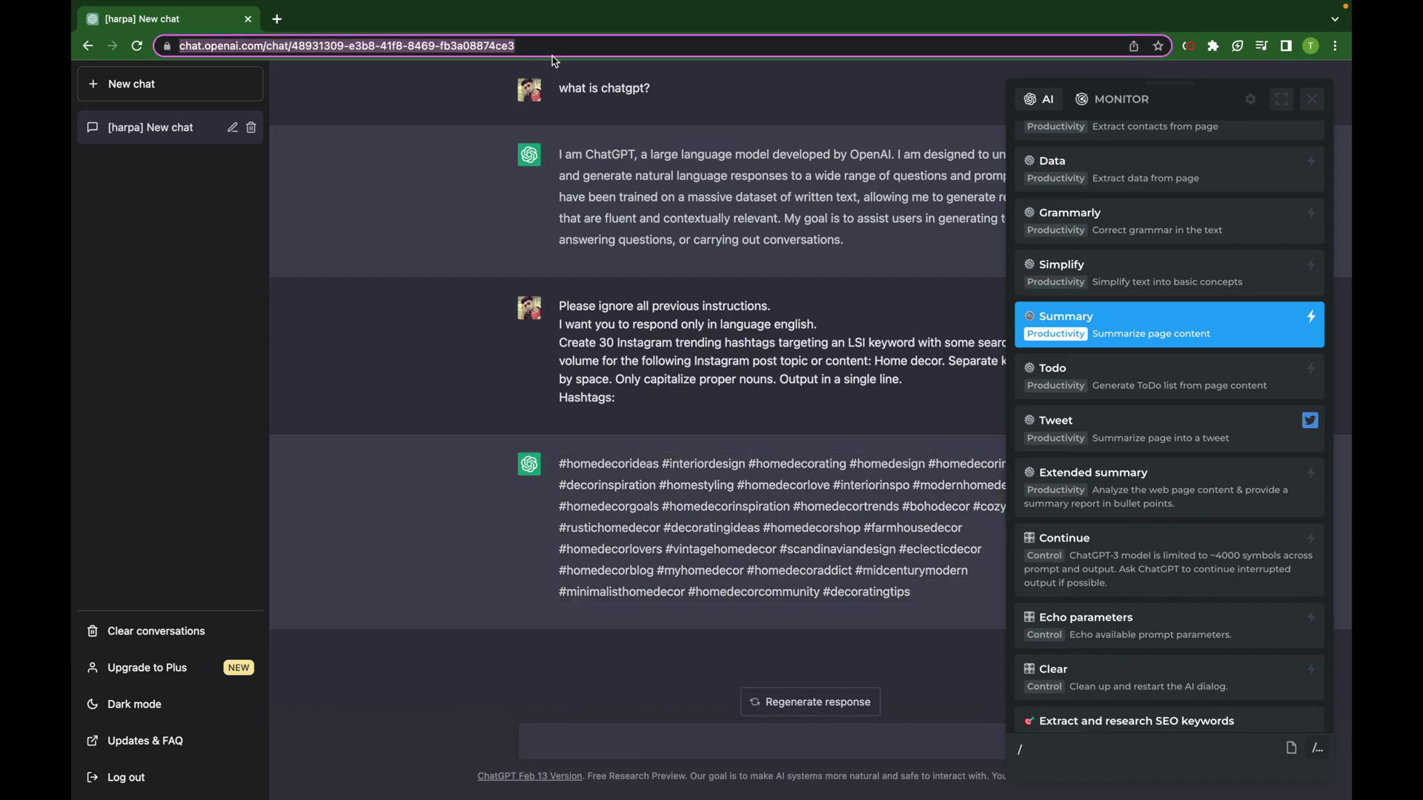
text(chat)
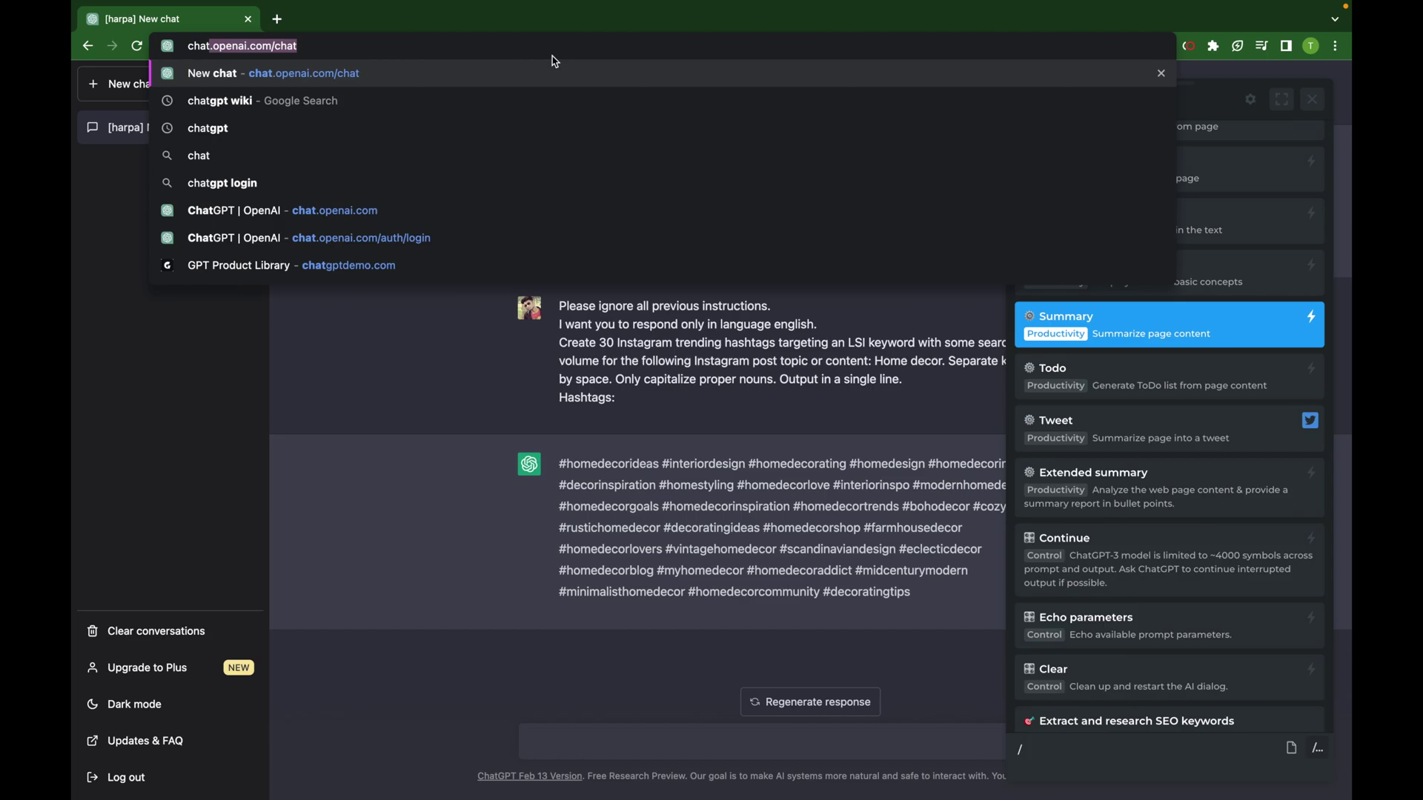
text(gpt wi)
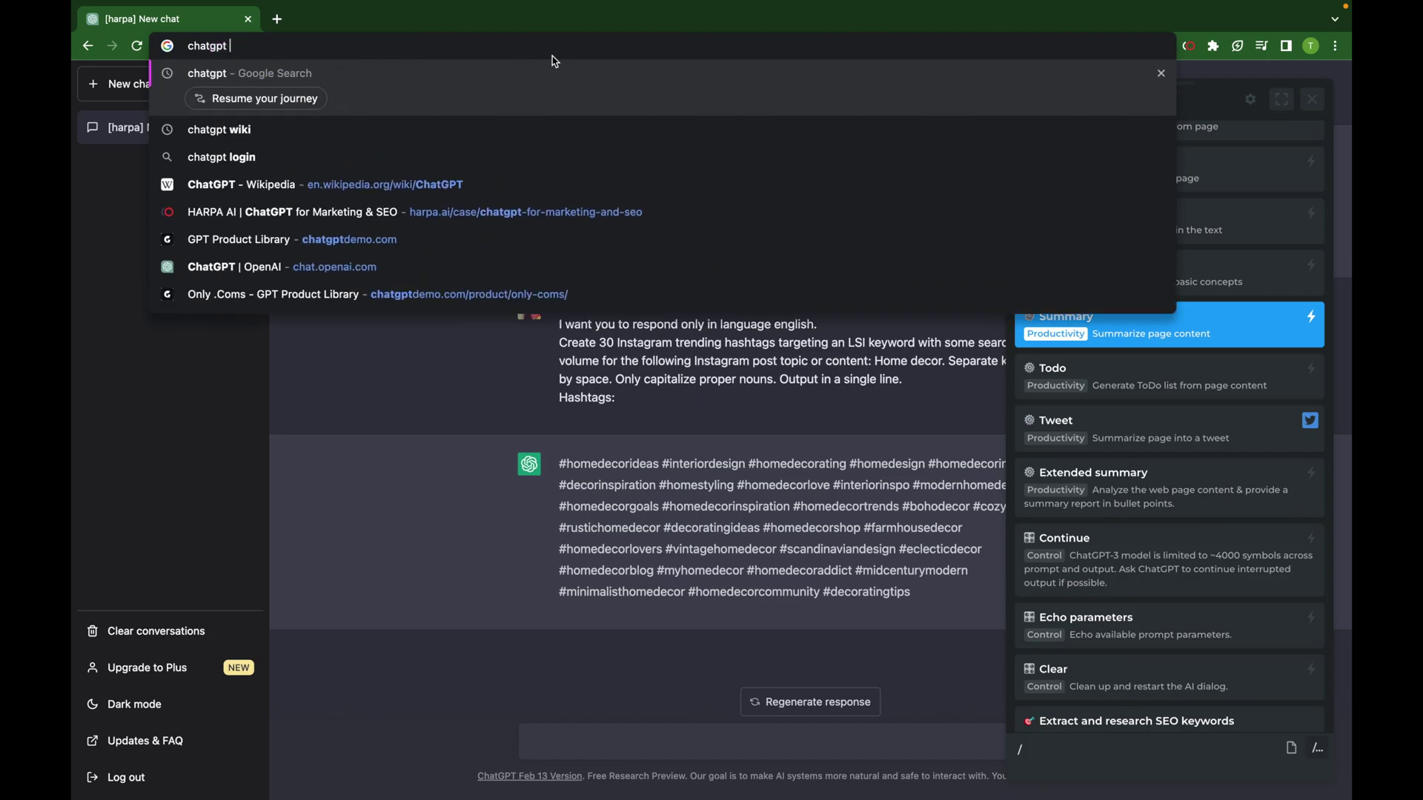
key(Up)
key(Up)
key(Return)
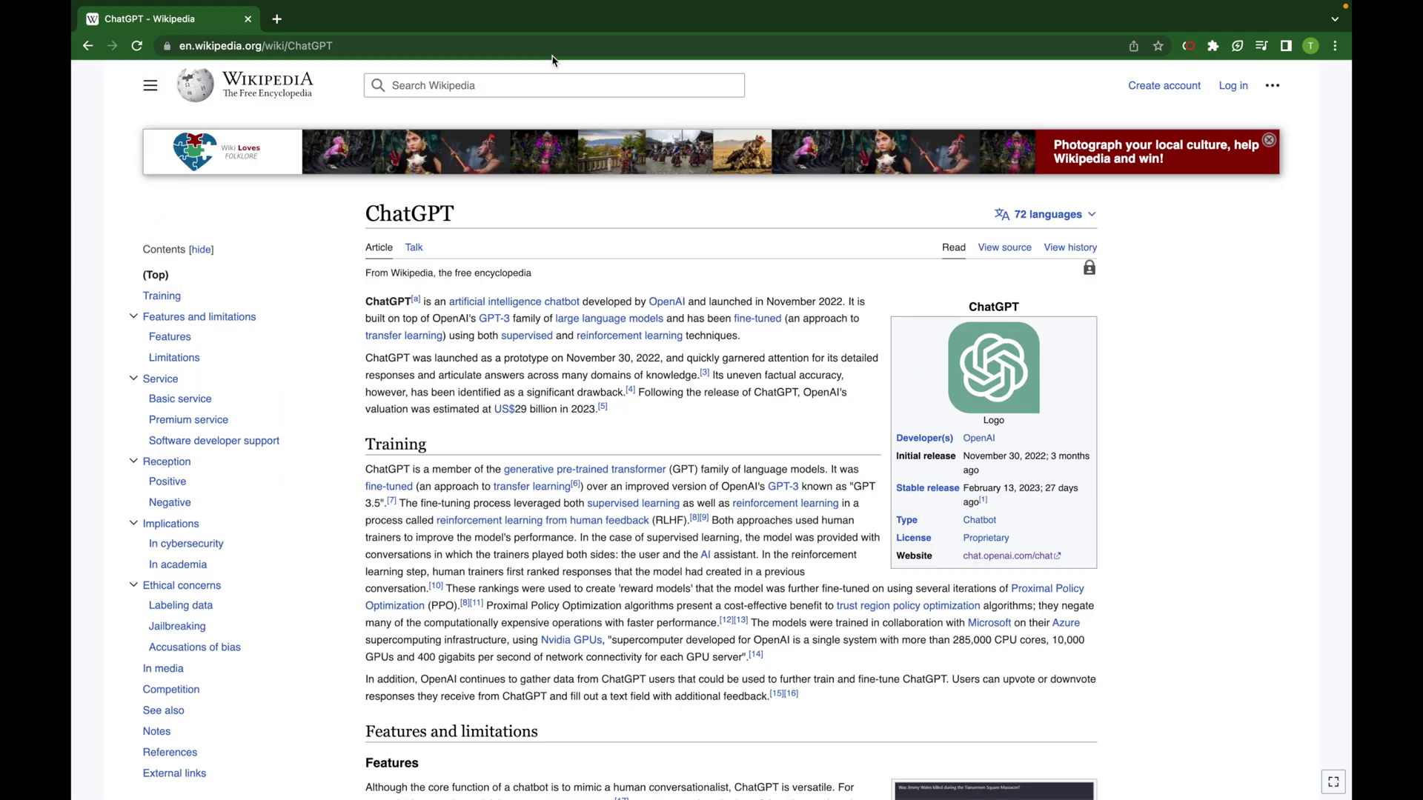
scroll(713, 407, down, 20)
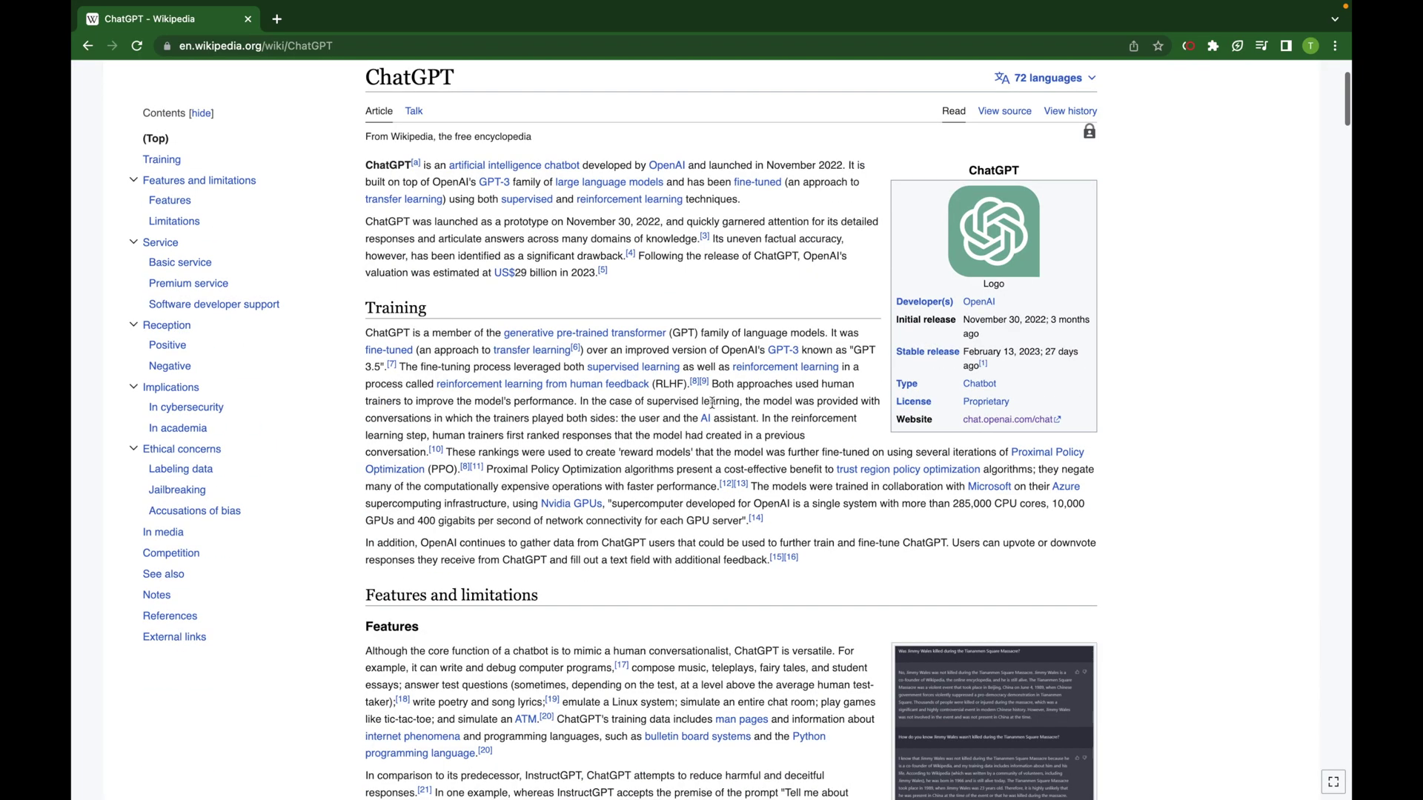
scroll(712, 402, down, 5)
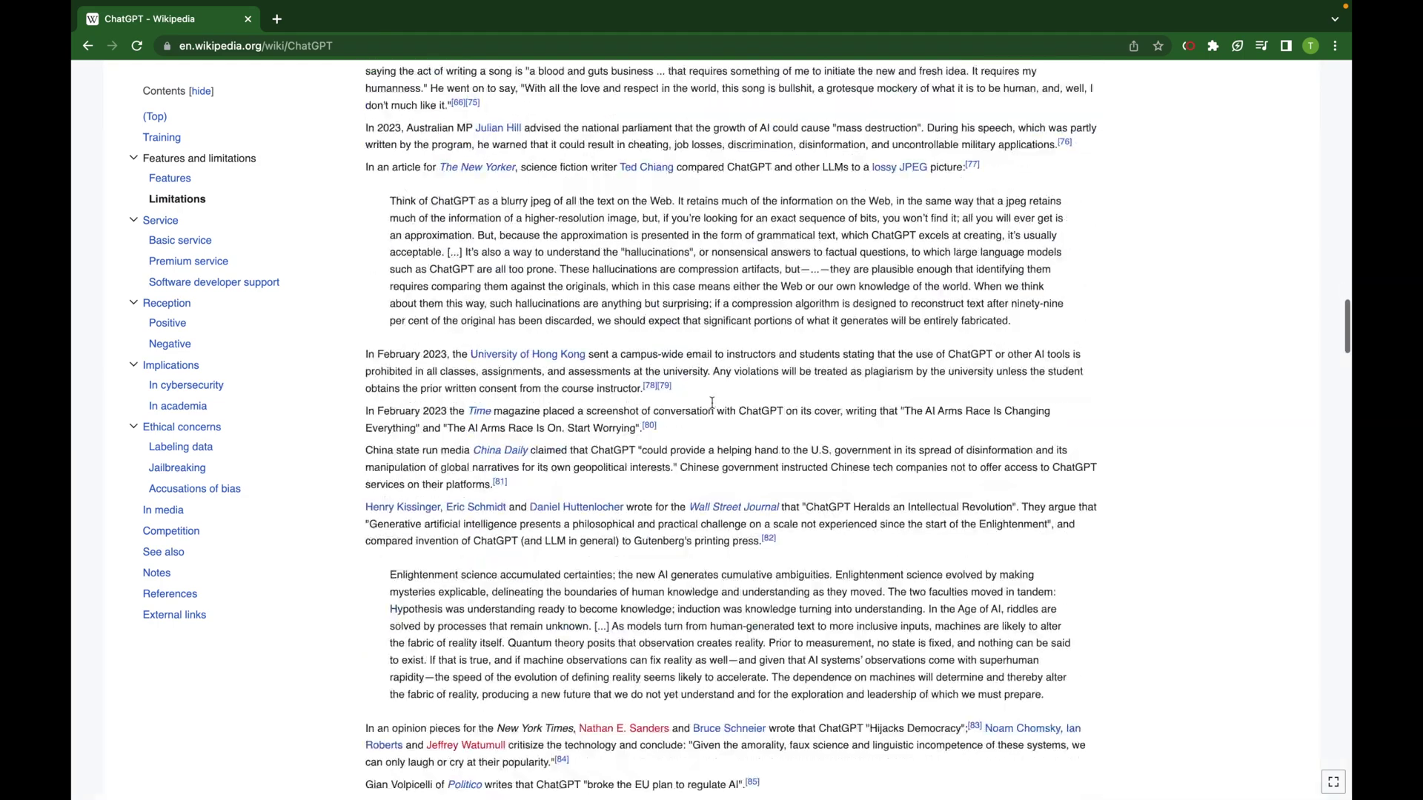
scroll(712, 402, up, 20)
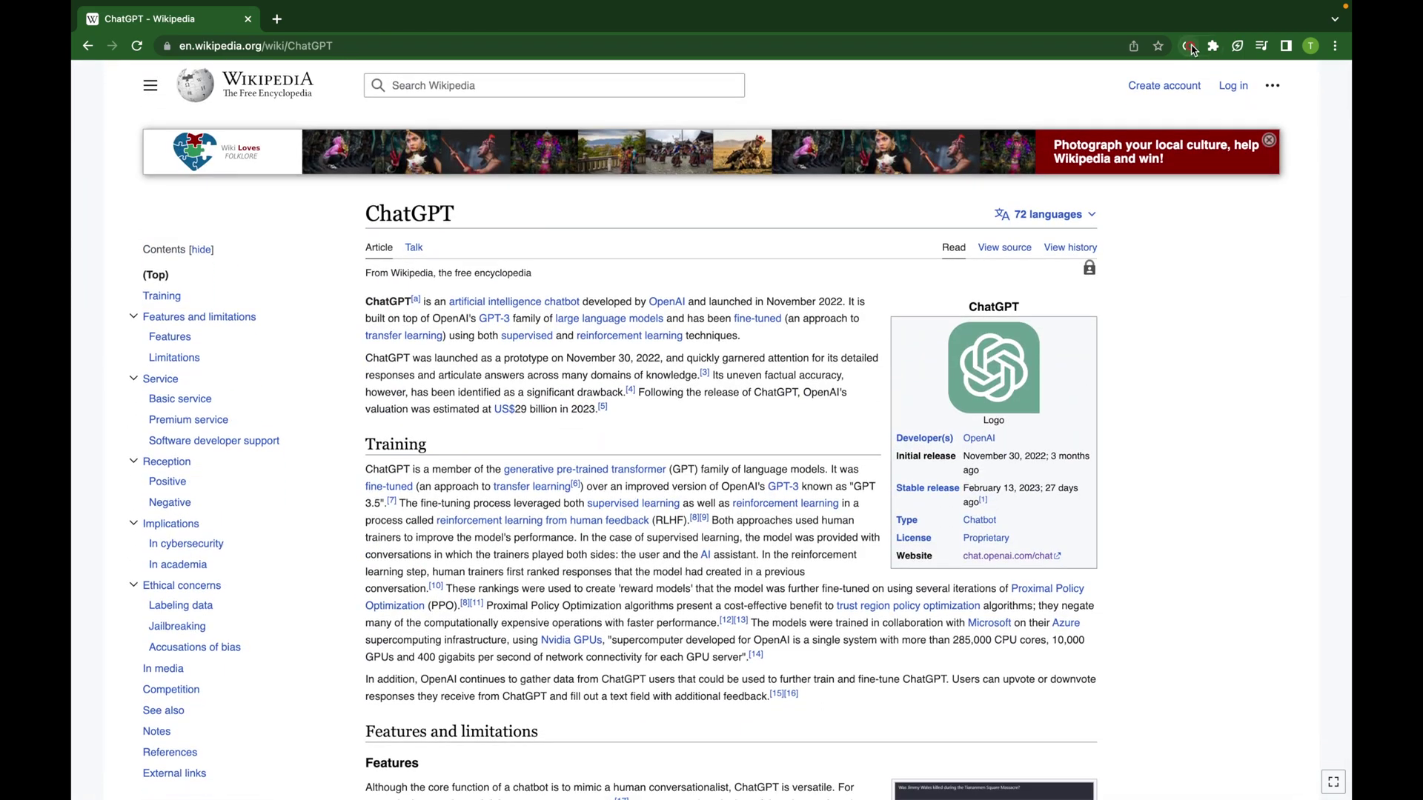
Reopen HARPA AI and load the Summary command with '/sum' for a 3-bullet page summary.
click(1188, 46)
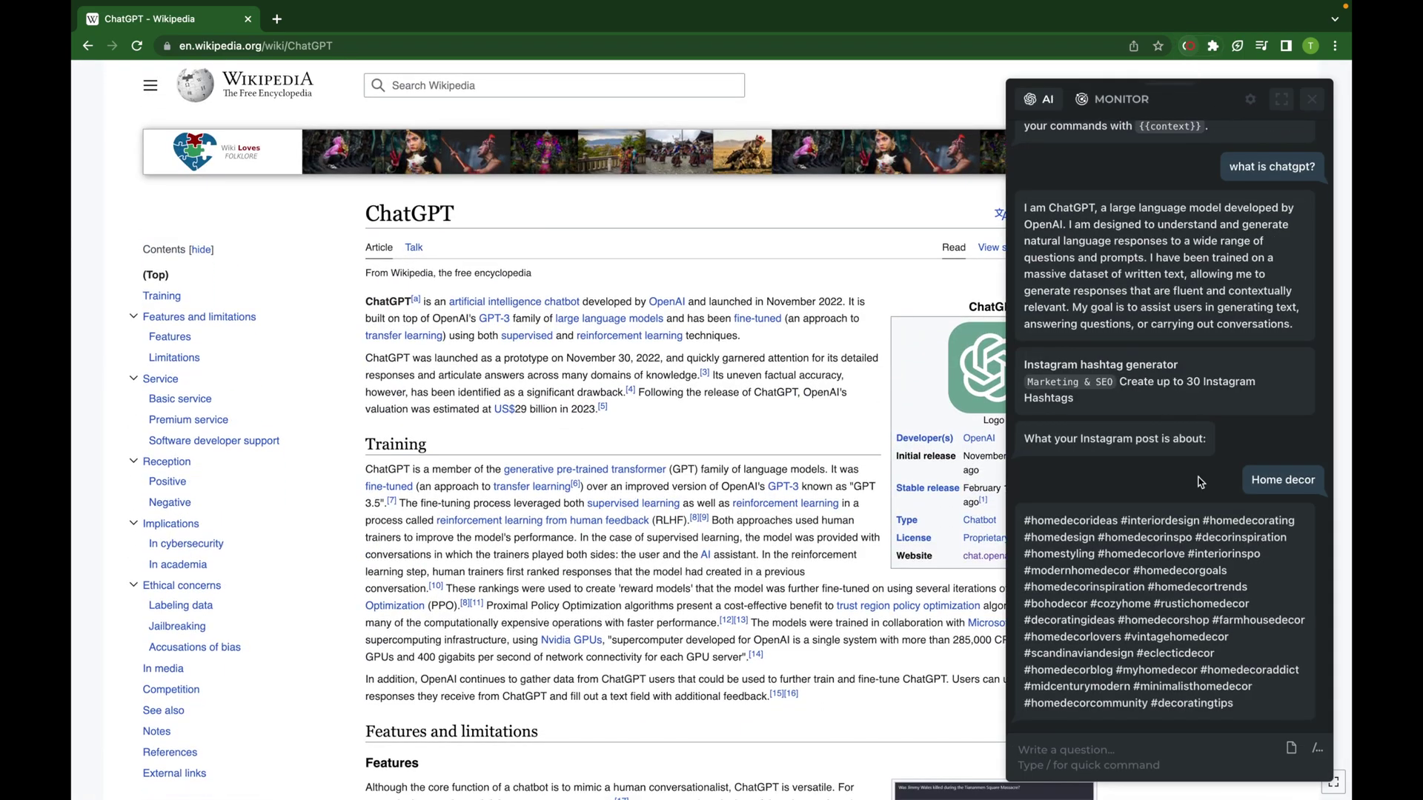
click(1130, 749)
text(/sum)
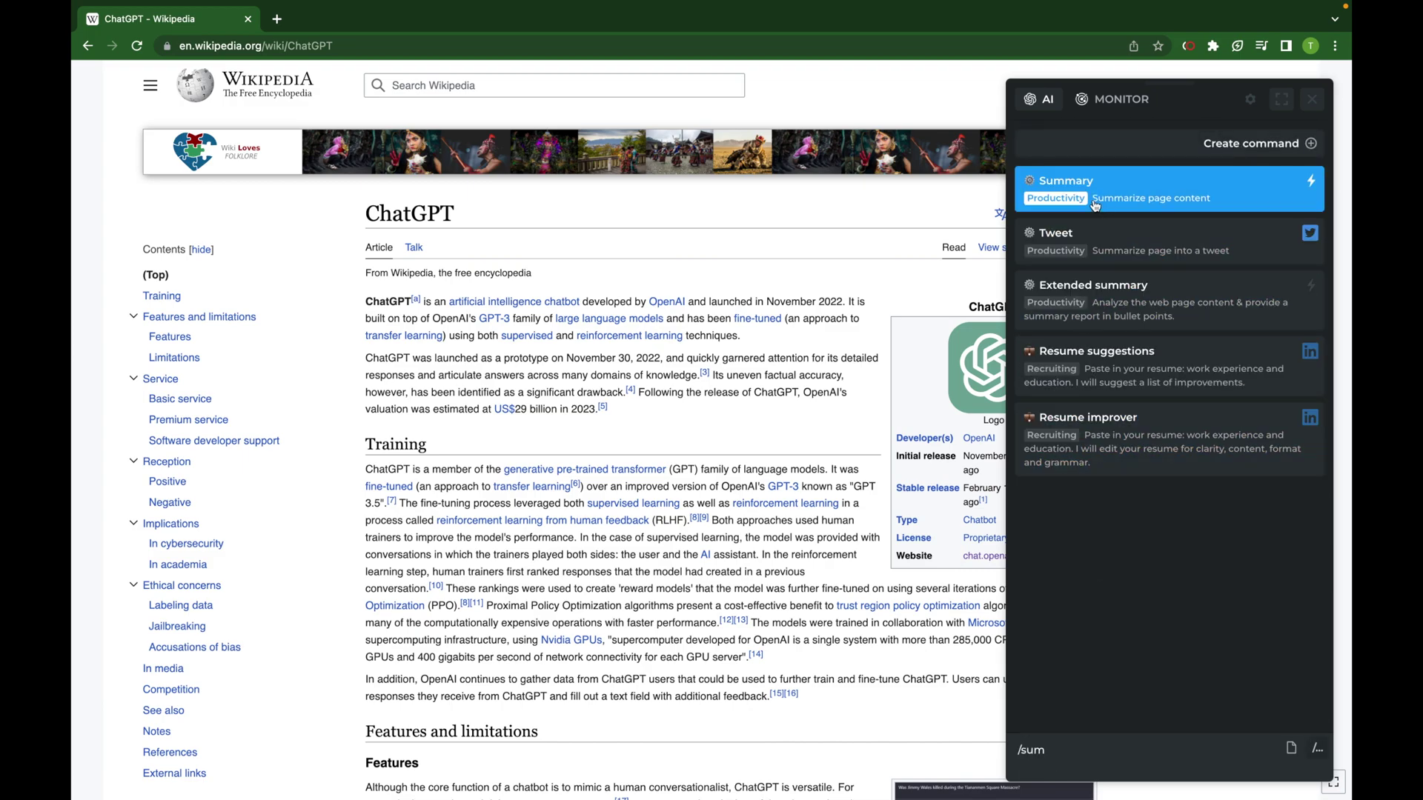
click(1095, 205)
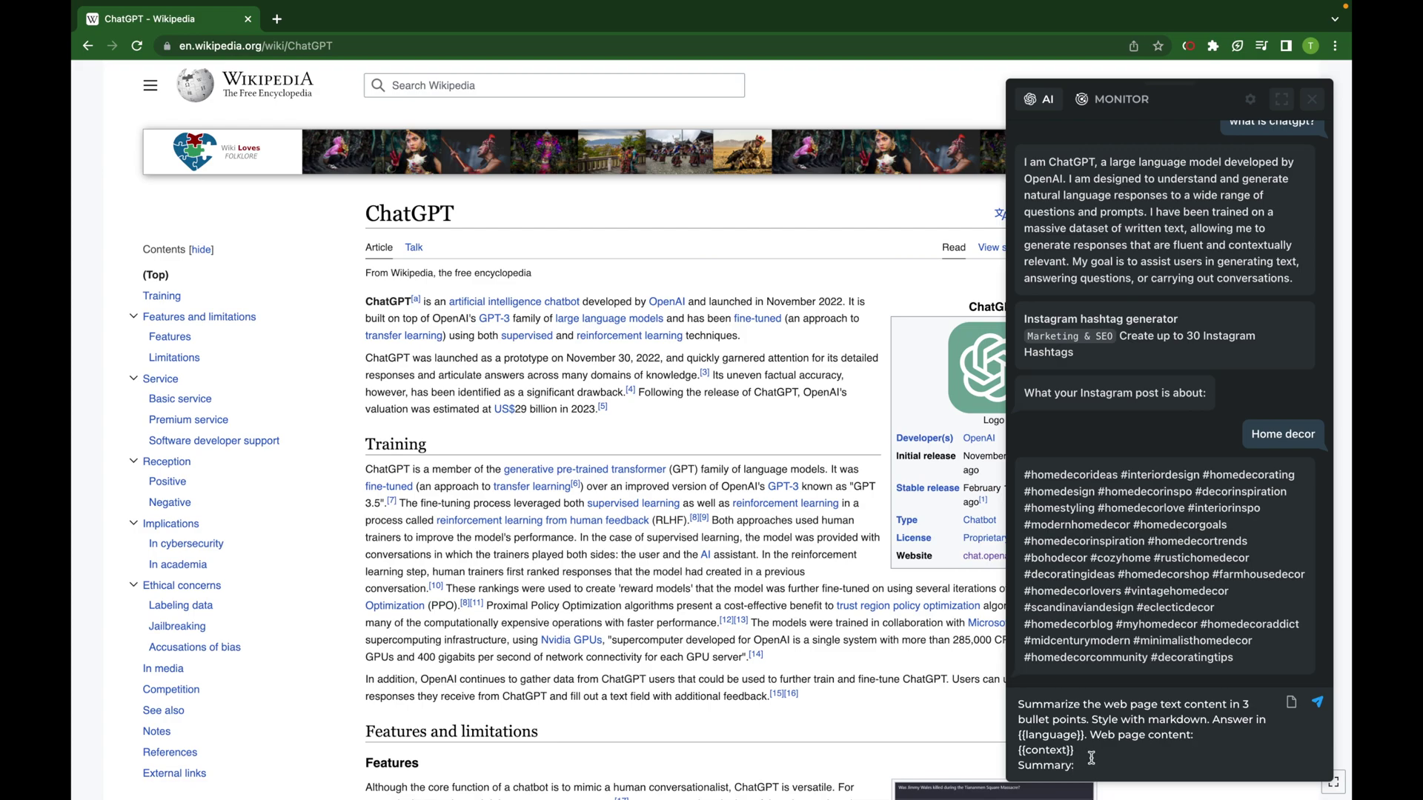
drag(1076, 749, 1020, 737)
double_click(1054, 737)
drag(1088, 750, 1023, 755)
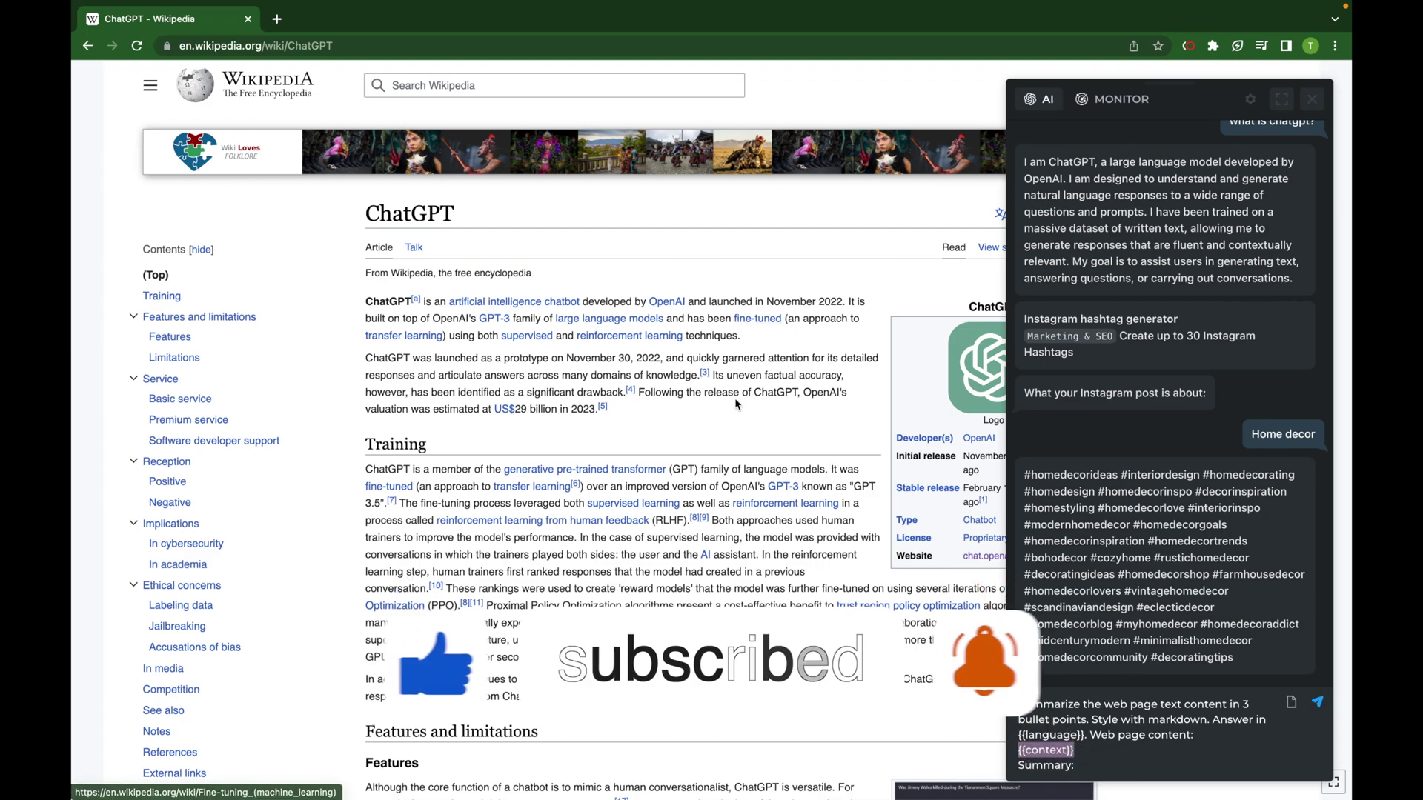
scroll(733, 524, down, 2)
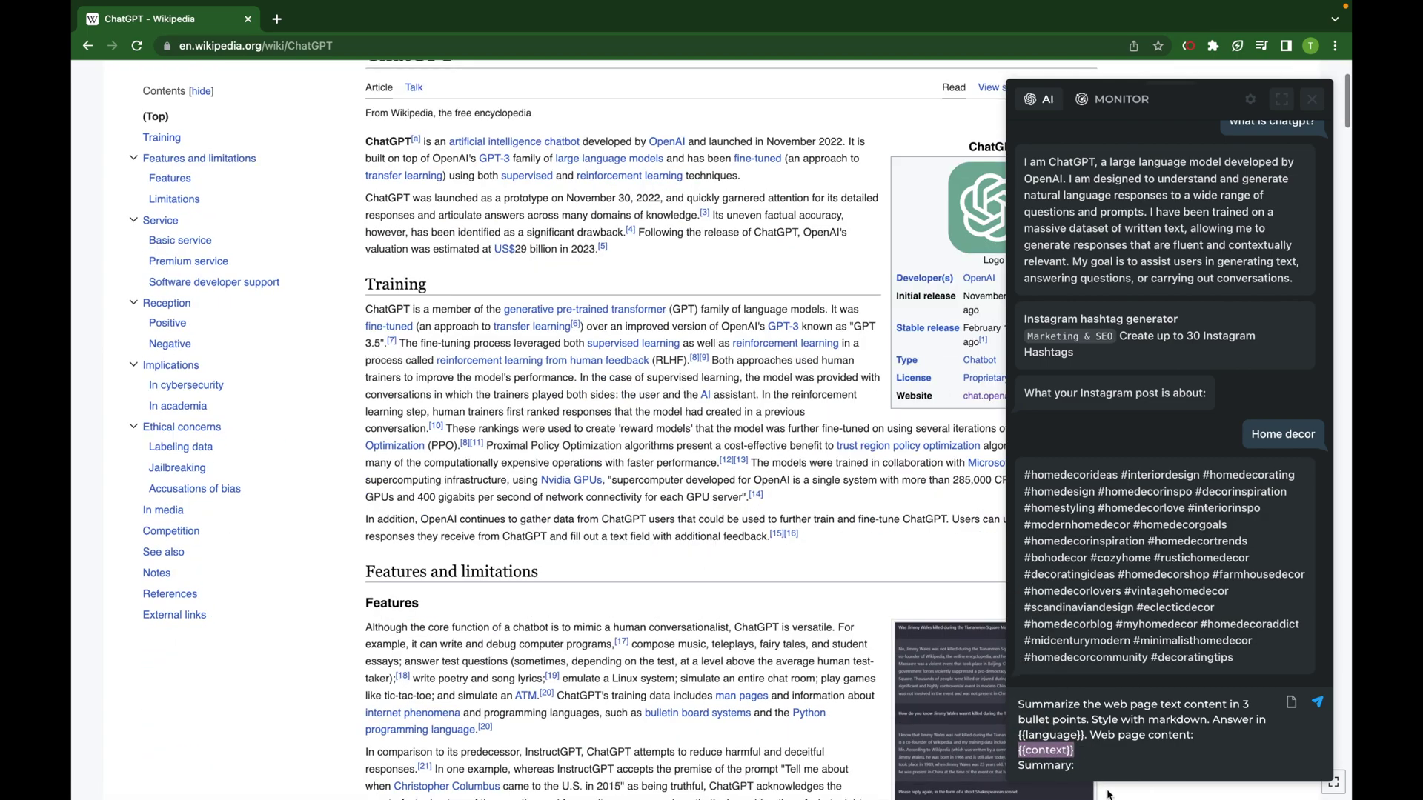
click(1040, 756)
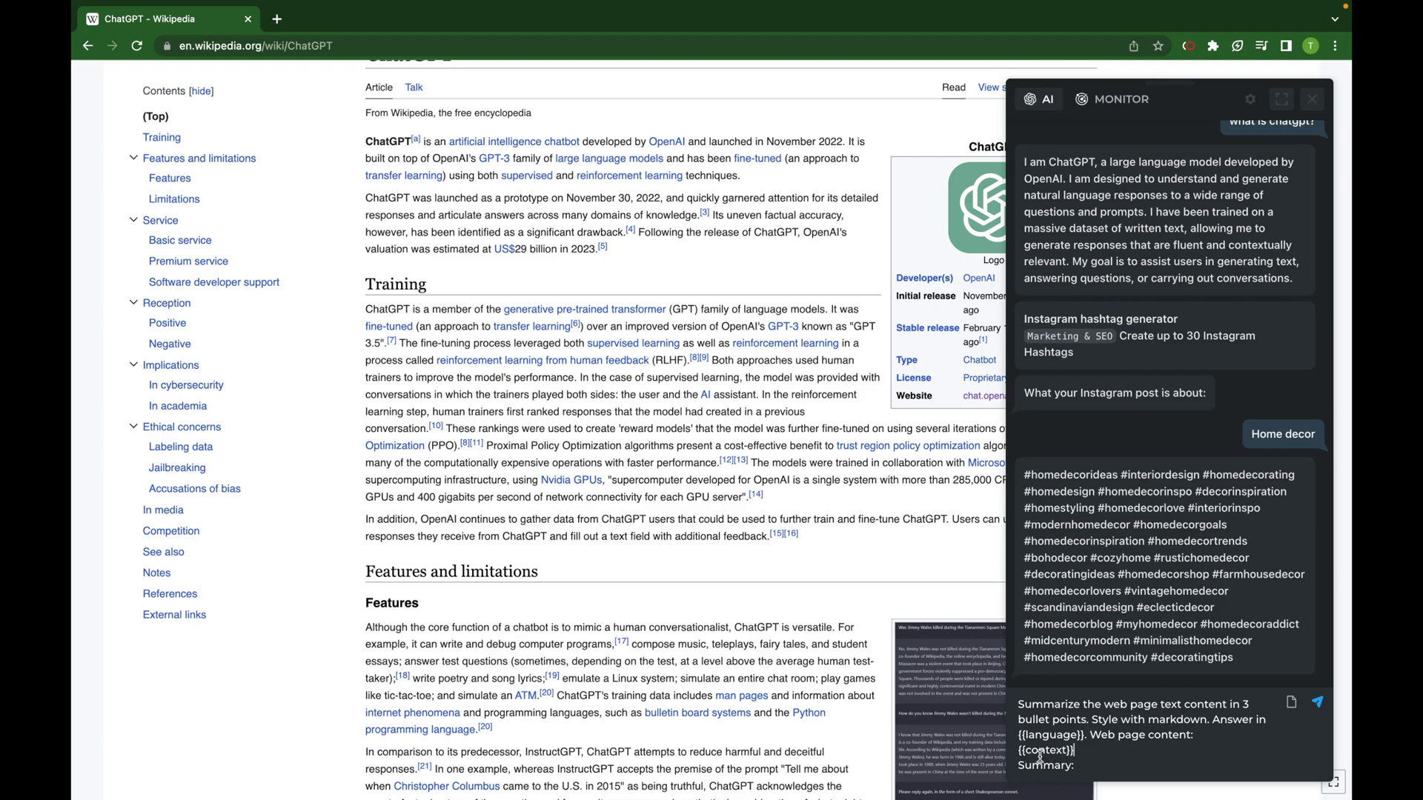
click(1088, 762)
scroll(805, 448, up, 3)
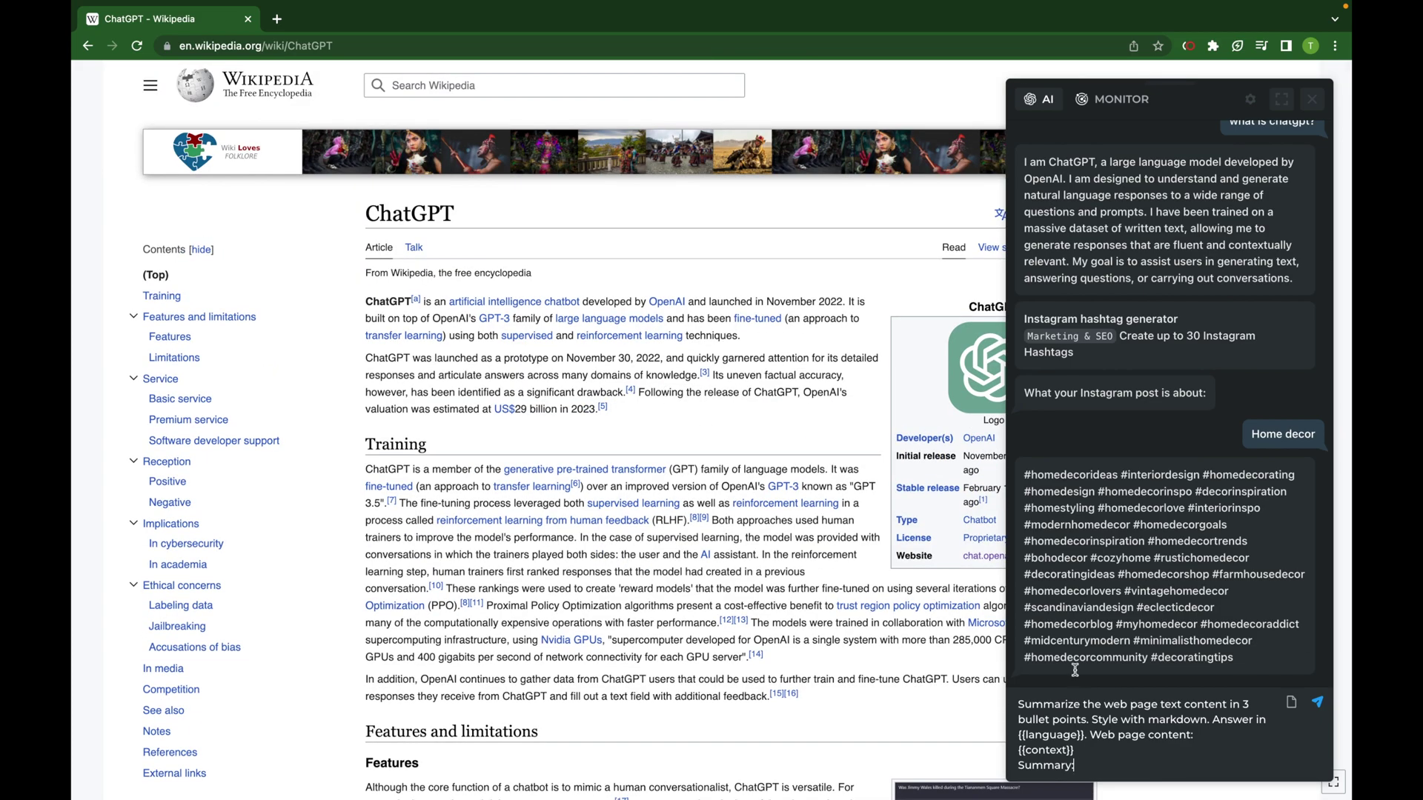
Use the element picker to set the ChatGPT launch paragraph as the prompt's {{context}}.
click(1292, 702)
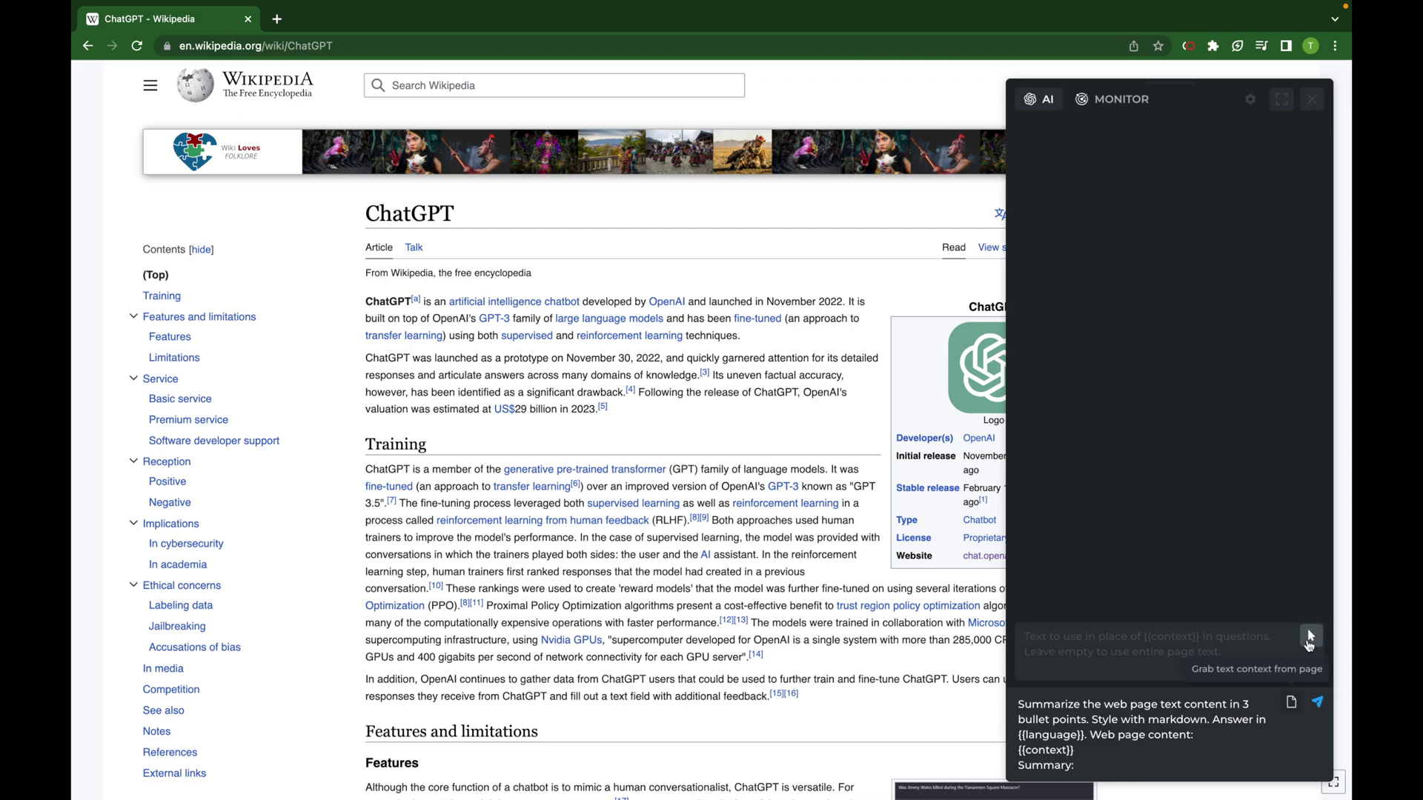
click(1310, 636)
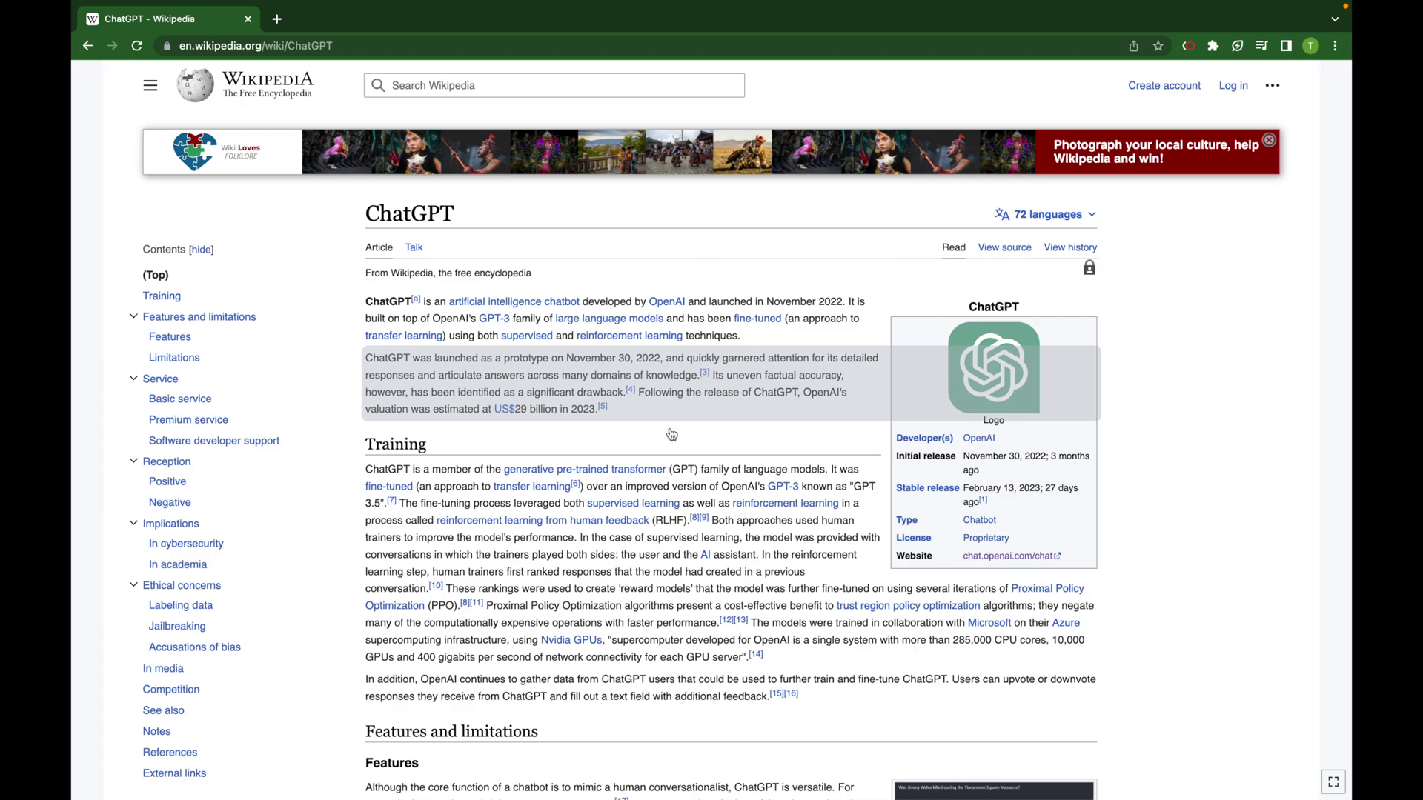
click(587, 390)
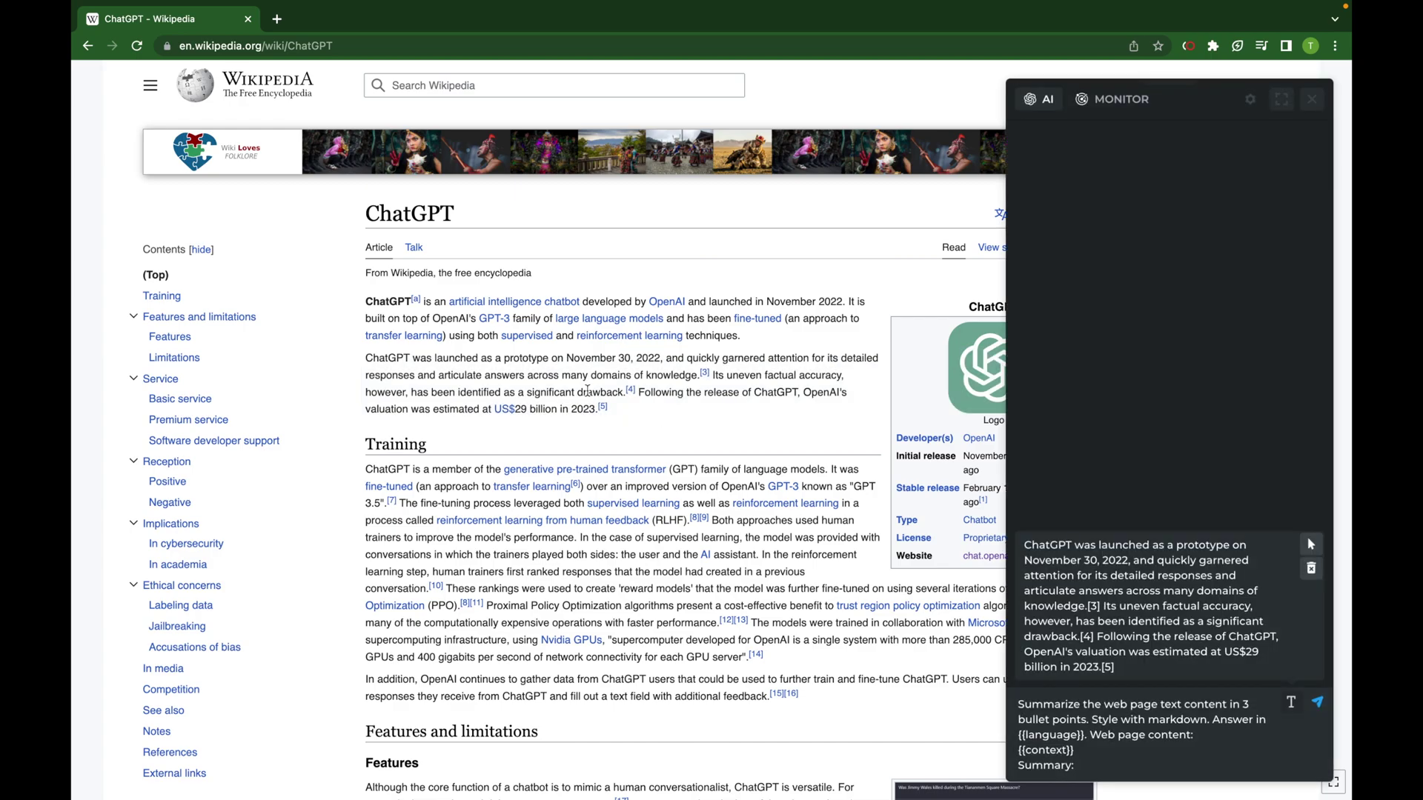
drag(1154, 669, 1025, 549)
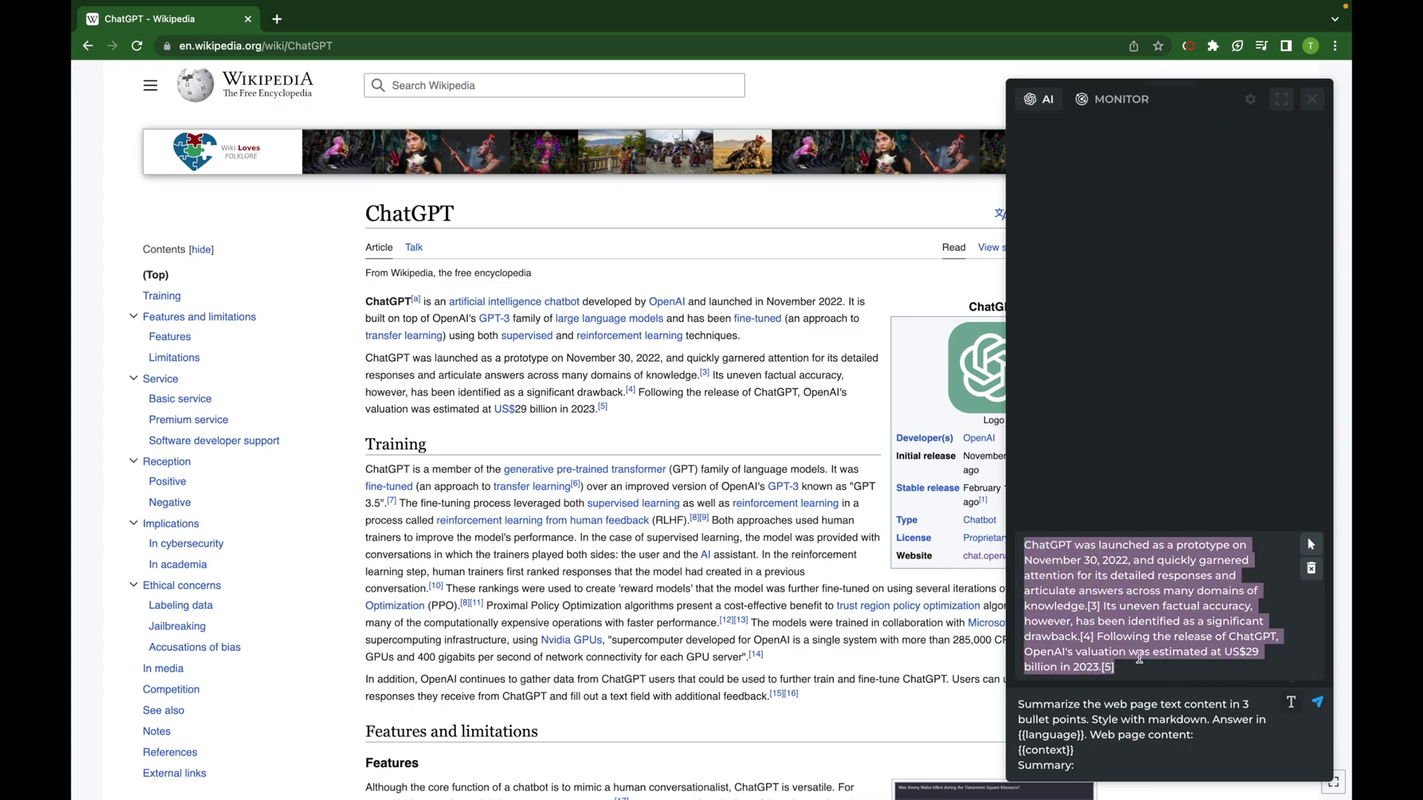
drag(1104, 750, 1015, 750)
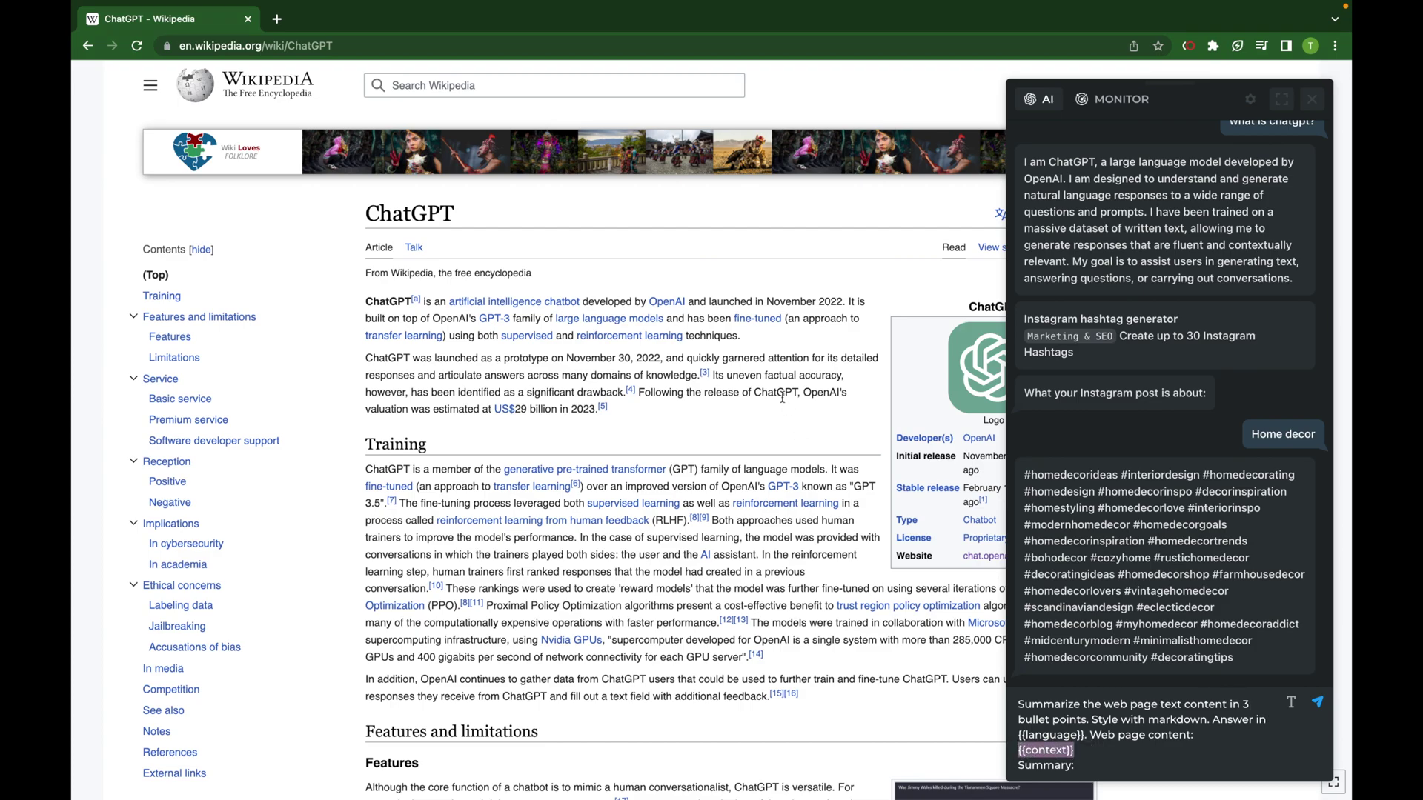
Send the Summary prompt and review its three bullets on ChatGPT's November 30, 2022 launch.
click(1128, 754)
key(Return)
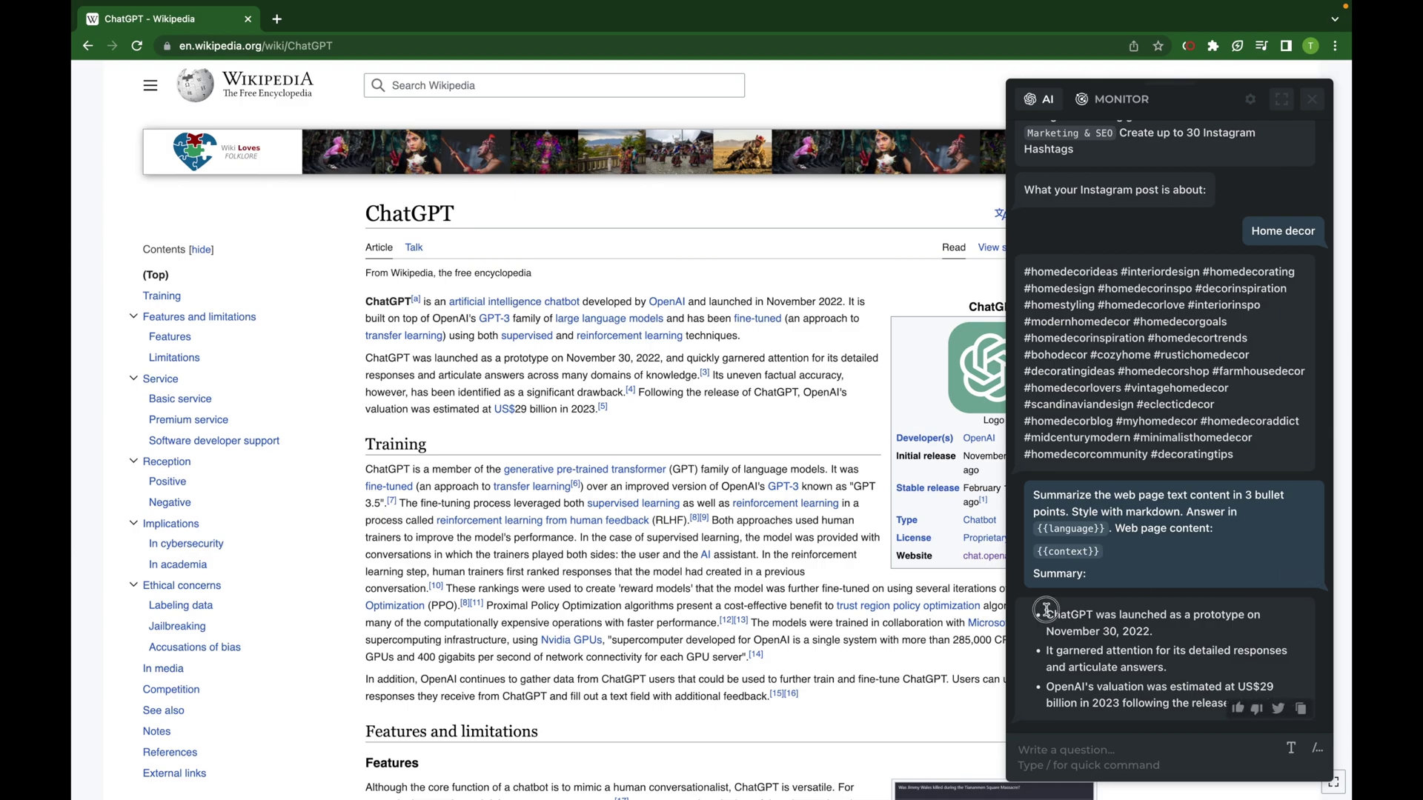
drag(1046, 614, 1188, 704)
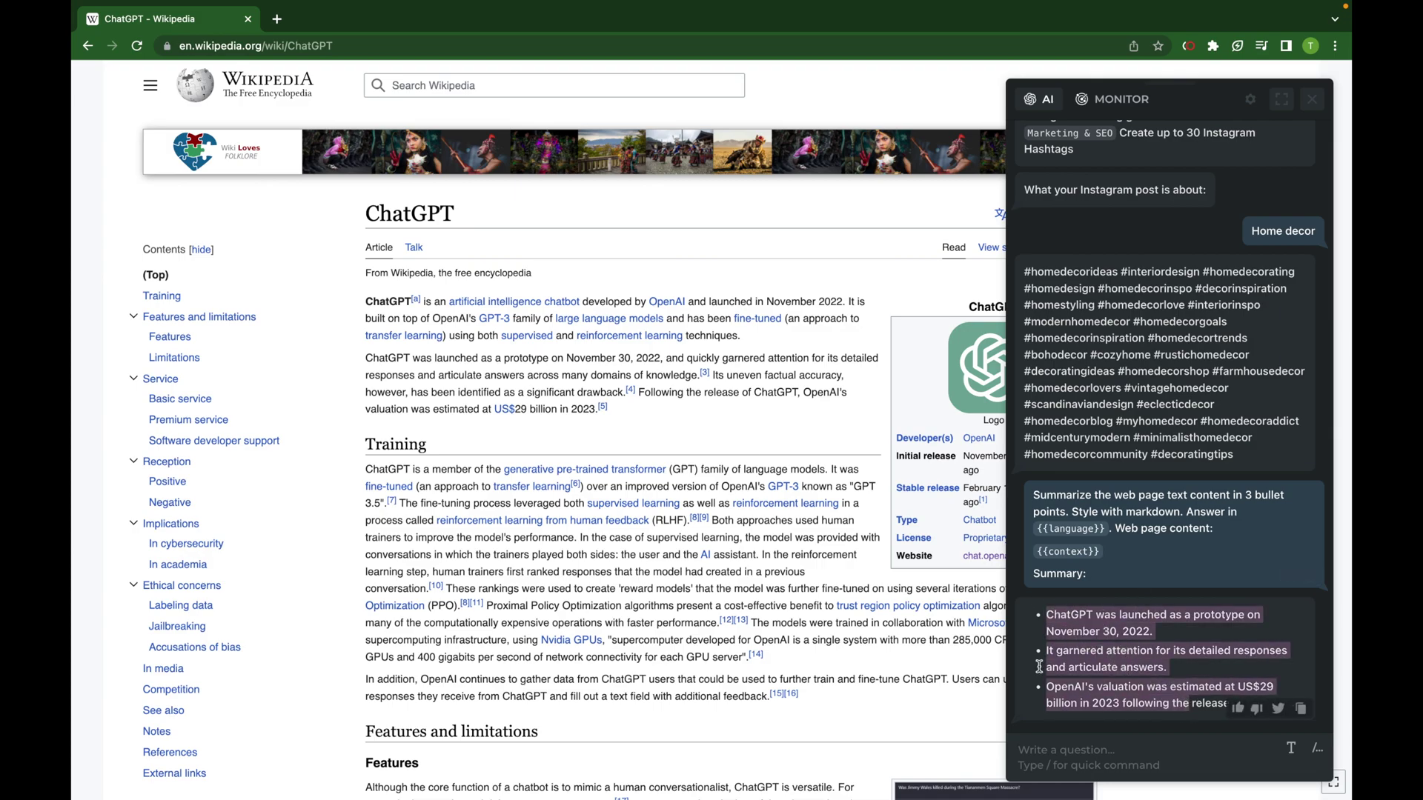
Load chat.openai.com/chat and open the '[harpa] New chat' conversation to view the sent prompt.
click(241, 46)
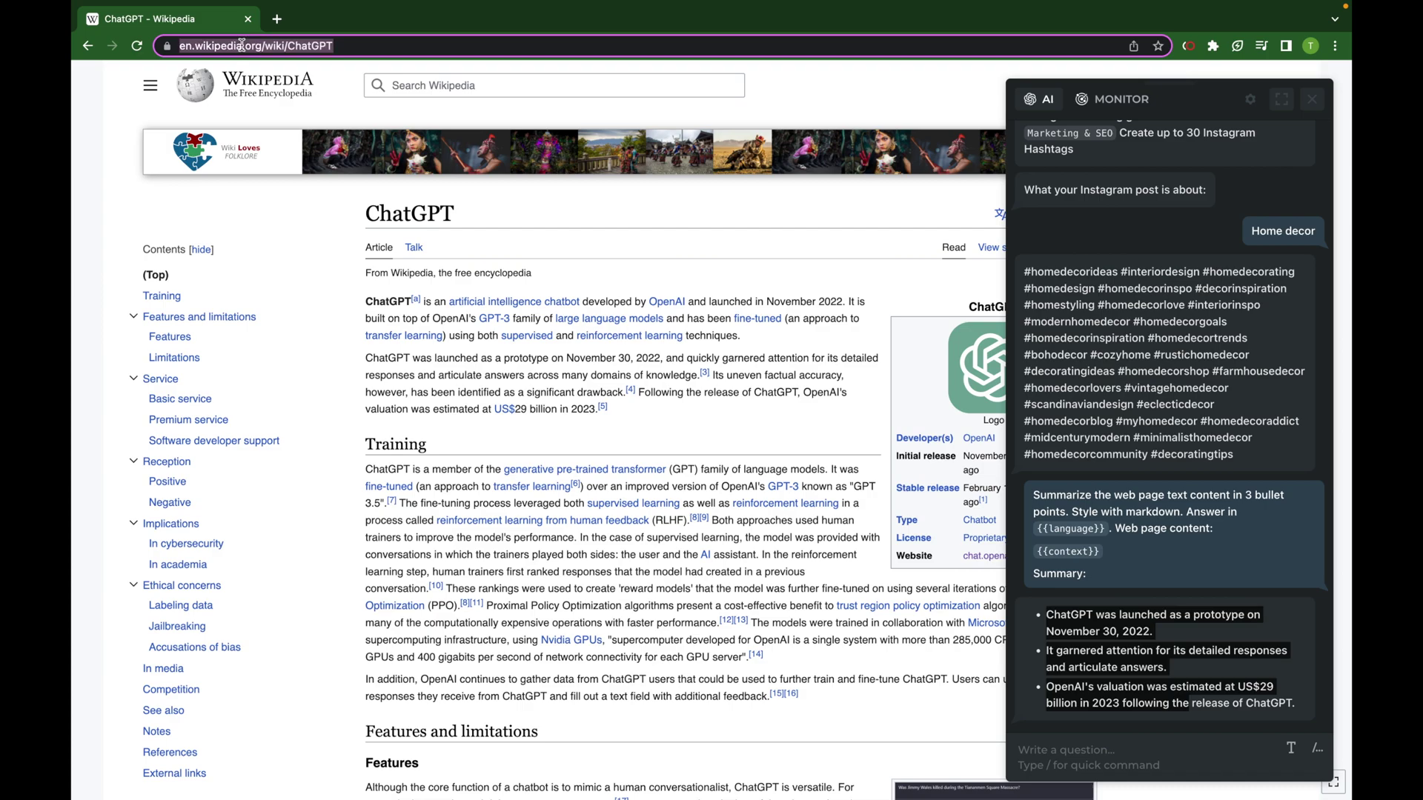
text(chat.openai.com/chat)
key(Return)
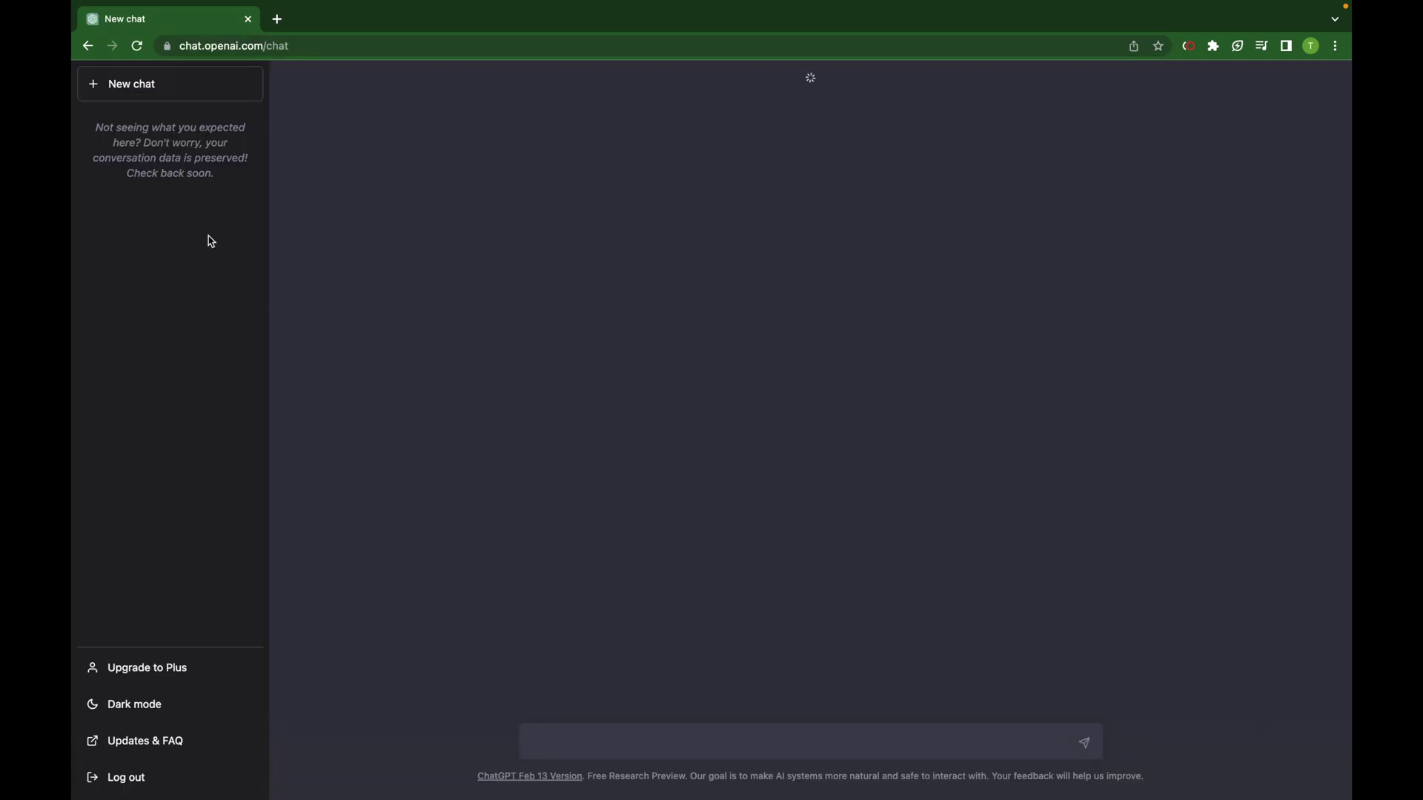
click(159, 131)
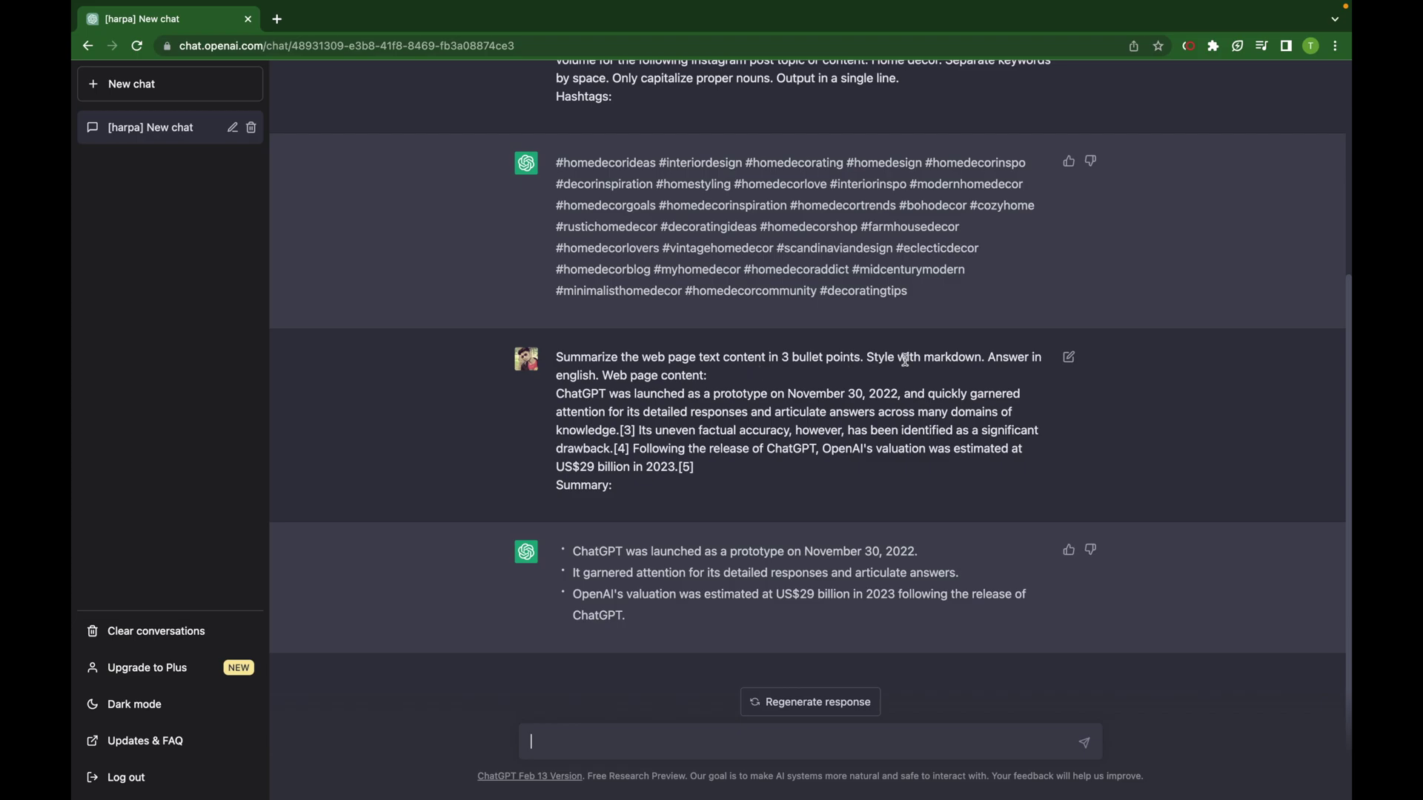
drag(707, 376, 715, 472)
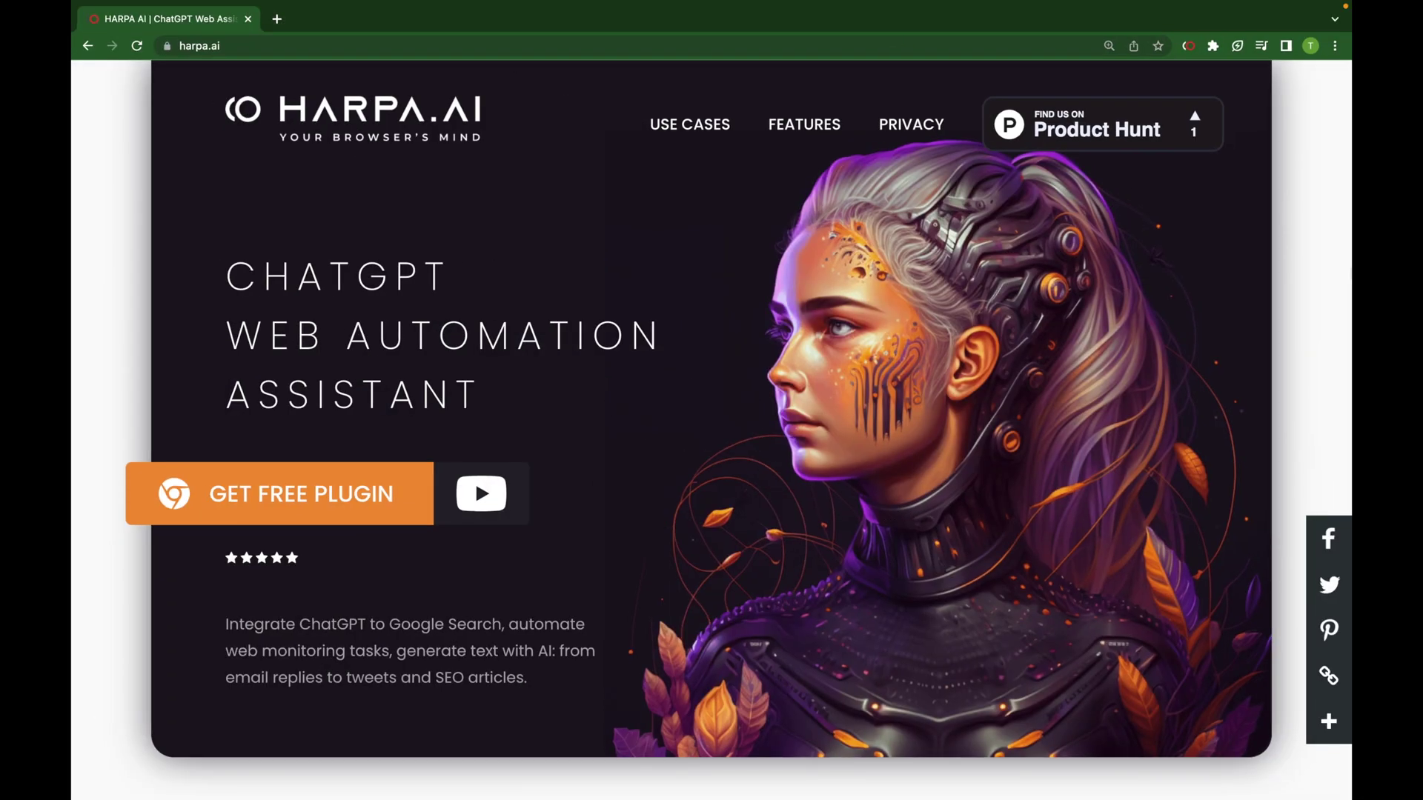